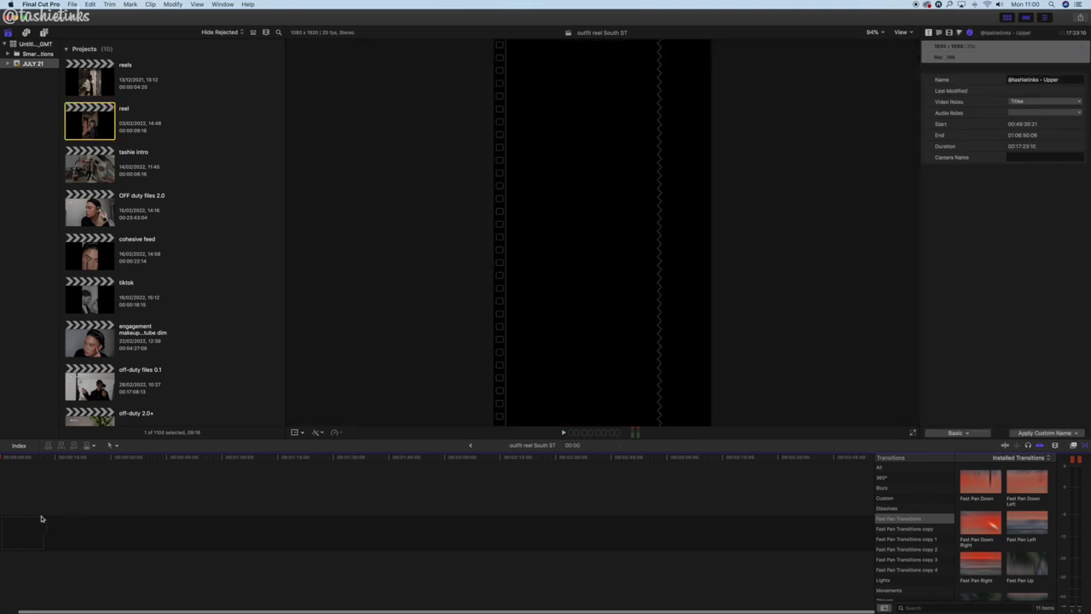
# Add the IMG_3136 and C0191 clips to the outfit reel South ST timeline and apply the reel preset effect to C0191.
pyautogui.scroll(-10, 197, 352)
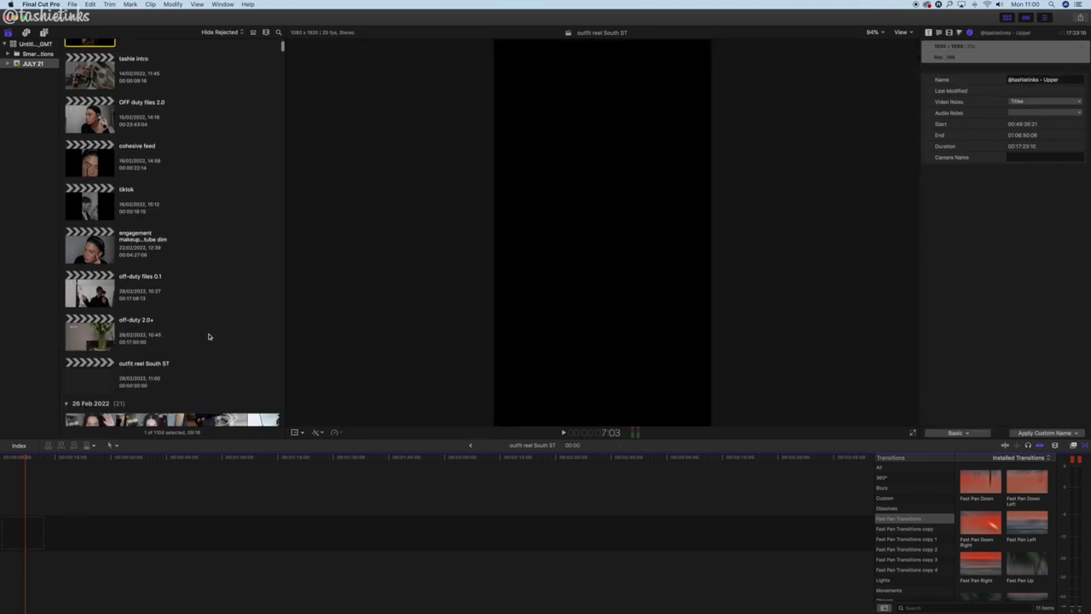
pyautogui.moveTo(222, 317); pyautogui.dragTo(324, 533)
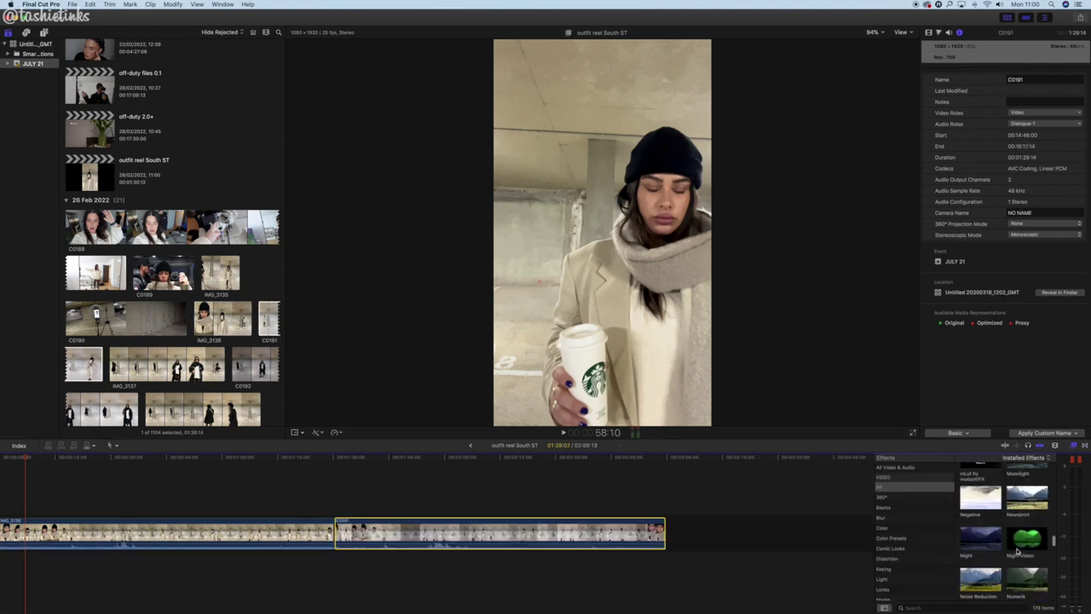
pyautogui.scroll(-5, 1016, 551)
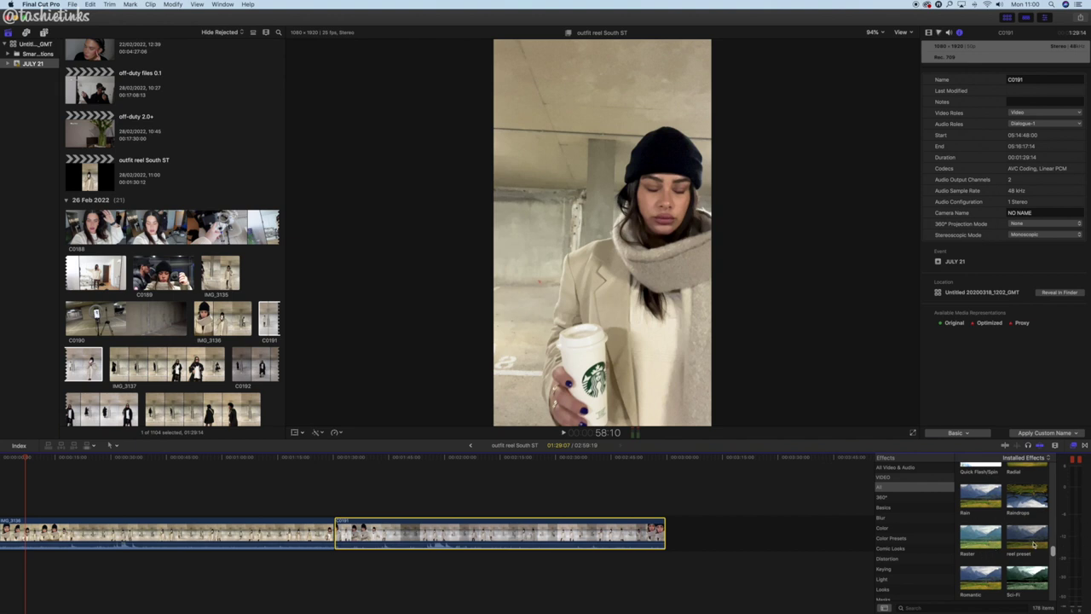
pyautogui.moveTo(1033, 546); pyautogui.dragTo(473, 536)
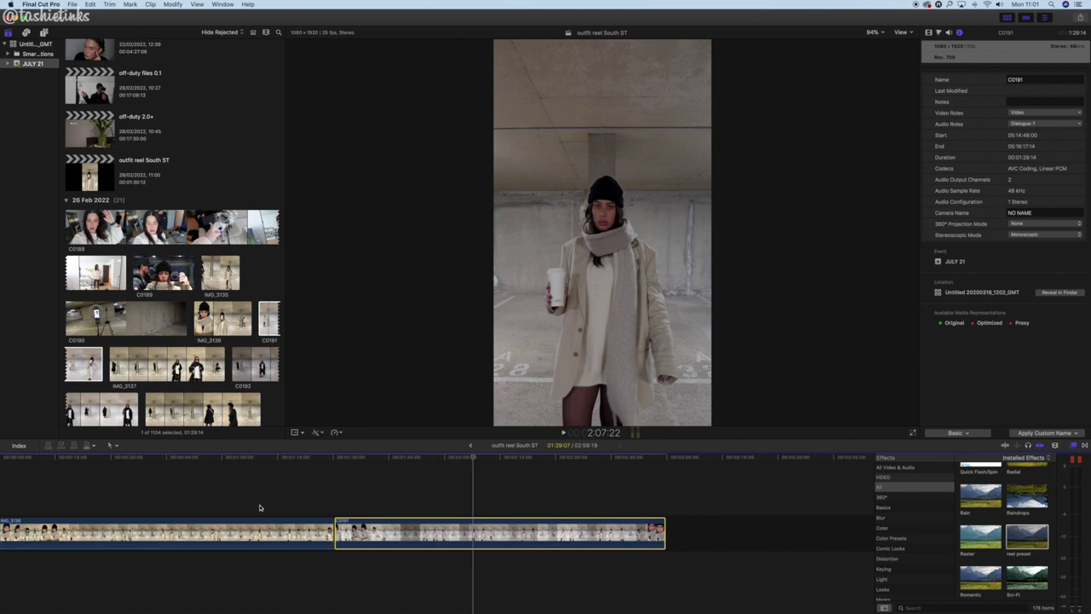
# Compare frames of the IMG_3136 and C0191 clips on the timeline, and delete the IMG_3136 clip.
pyautogui.click(263, 508)
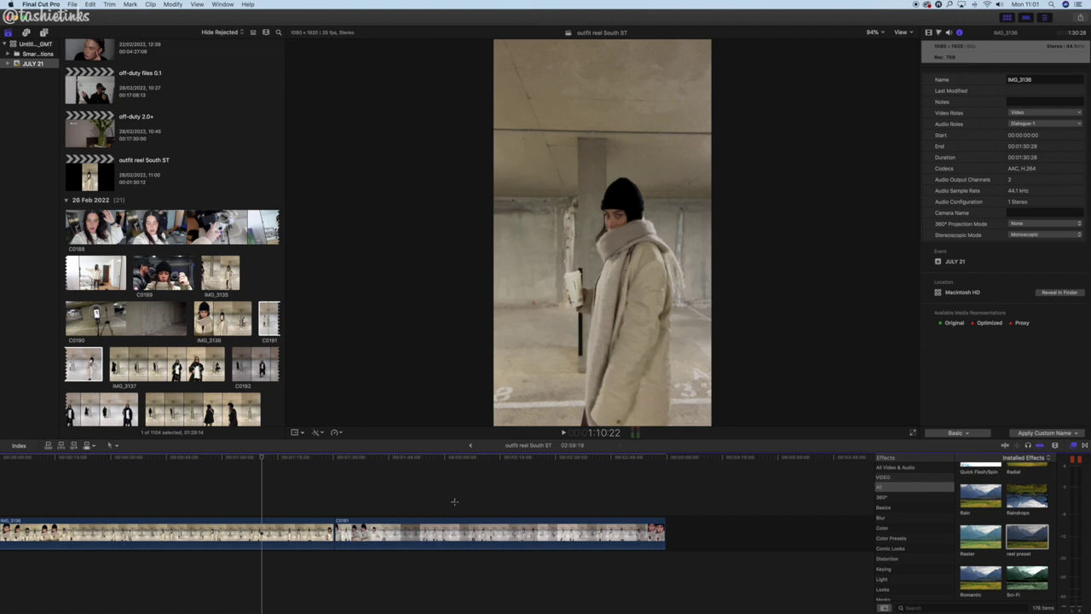
pyautogui.click(505, 510)
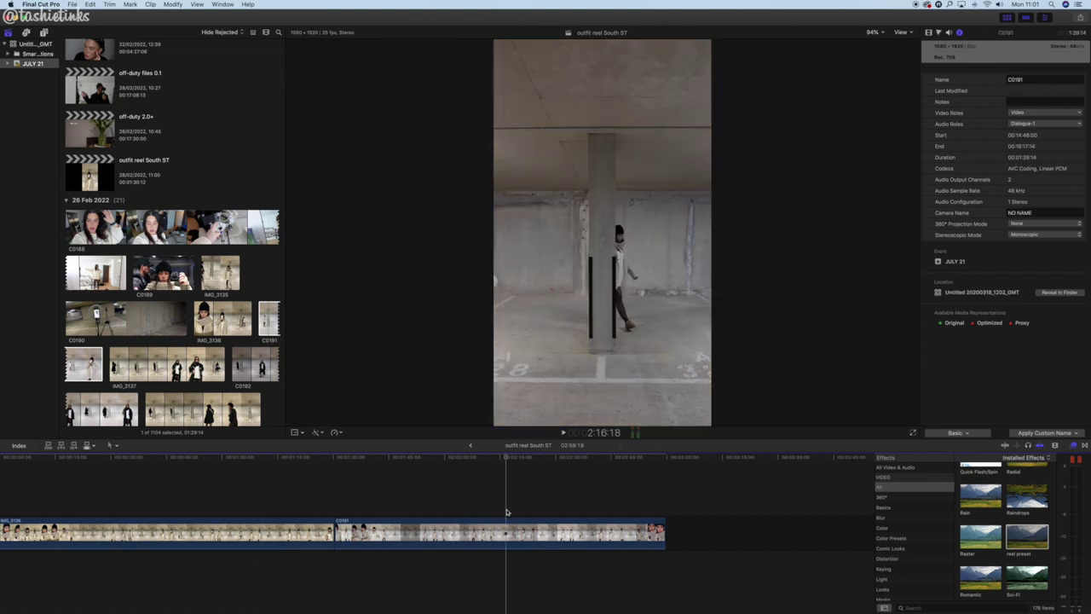
pyautogui.click(555, 514)
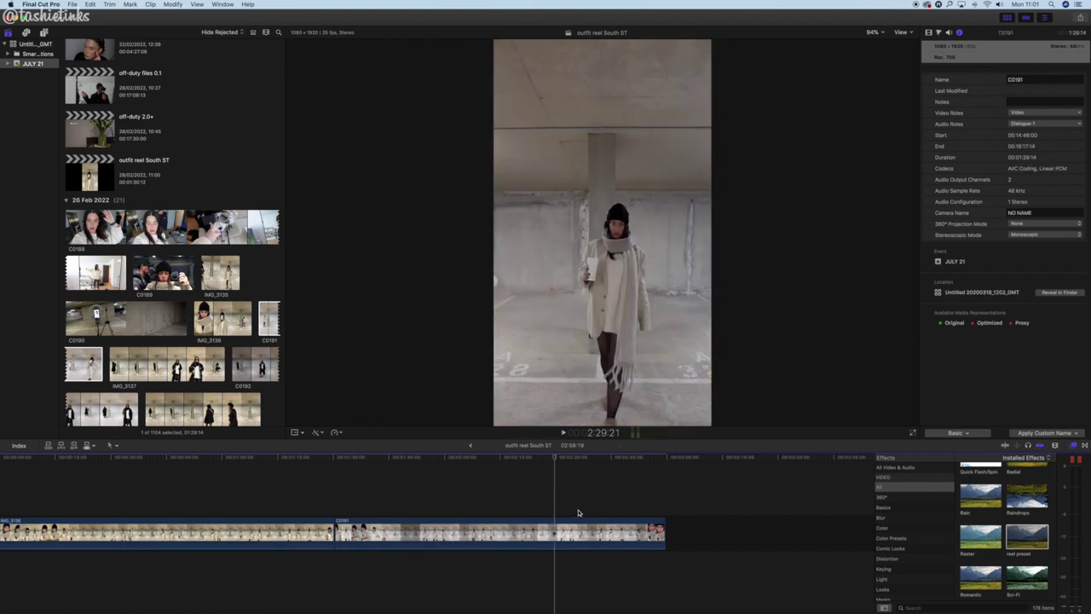
pyautogui.click(578, 512)
pyautogui.click(571, 510)
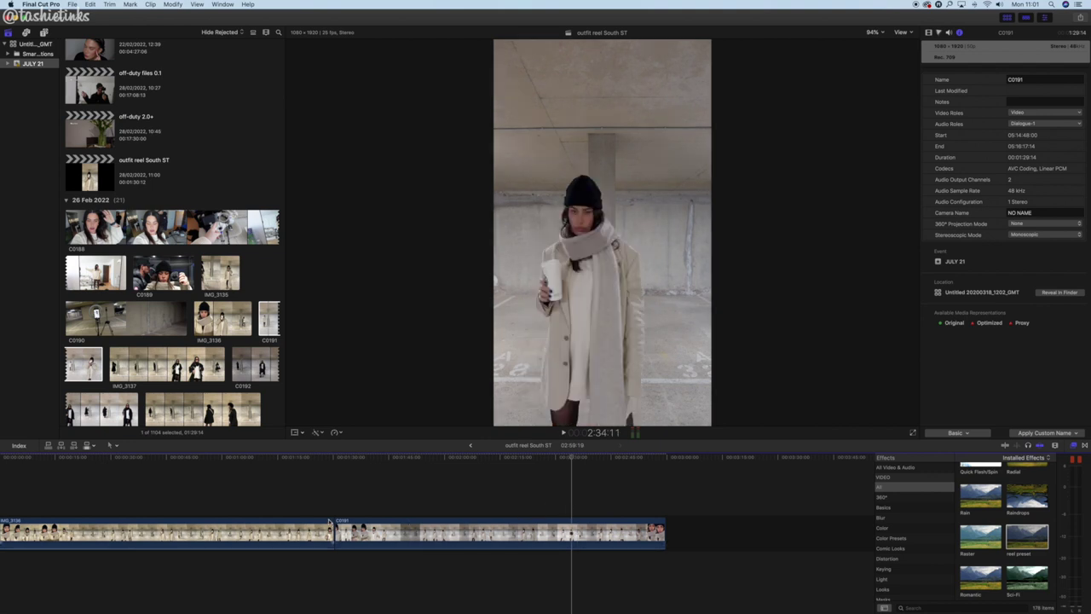
pyautogui.click(289, 514)
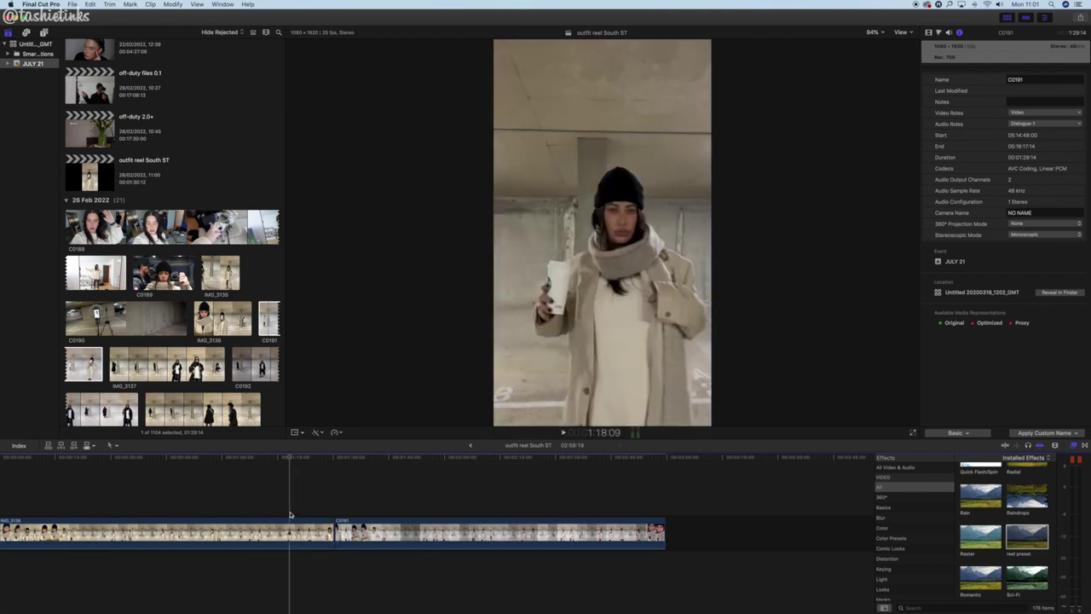
pyautogui.click(290, 532)
pyautogui.press('Delete')
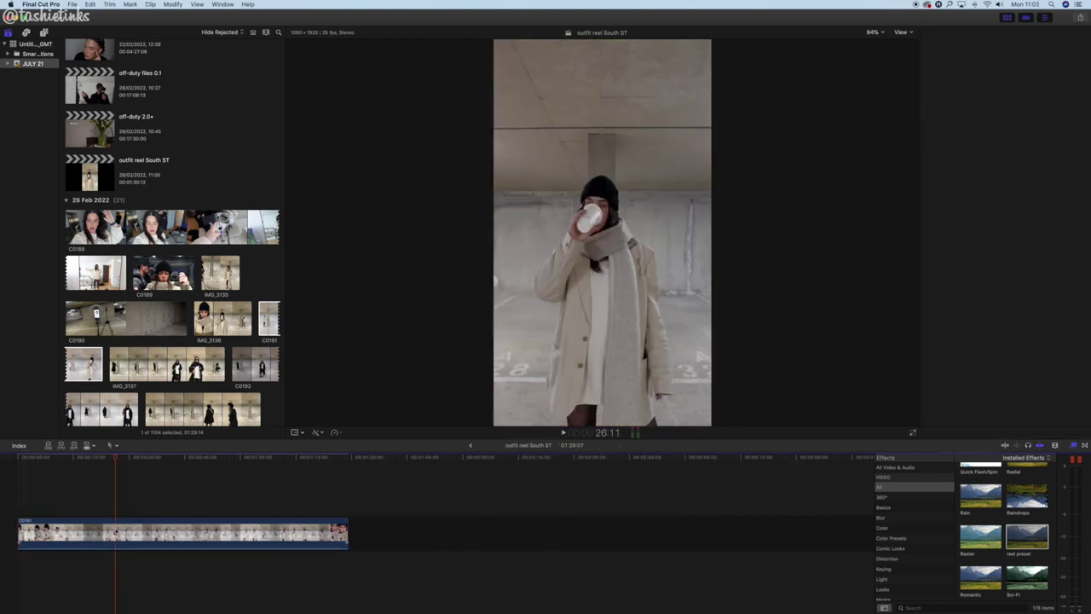
# Compare the C0191 clip with the mLut effect on and off at 100% intensity, and set the intensity to about 55%.
pyautogui.click(108, 509)
pyautogui.click(108, 523)
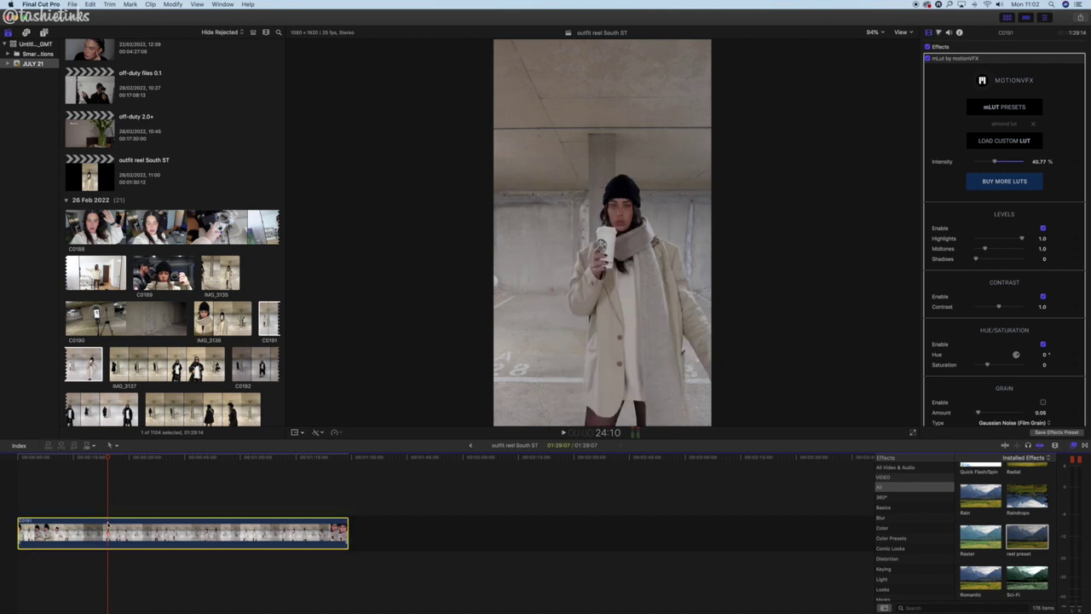
pyautogui.moveTo(995, 163); pyautogui.dragTo(1055, 167)
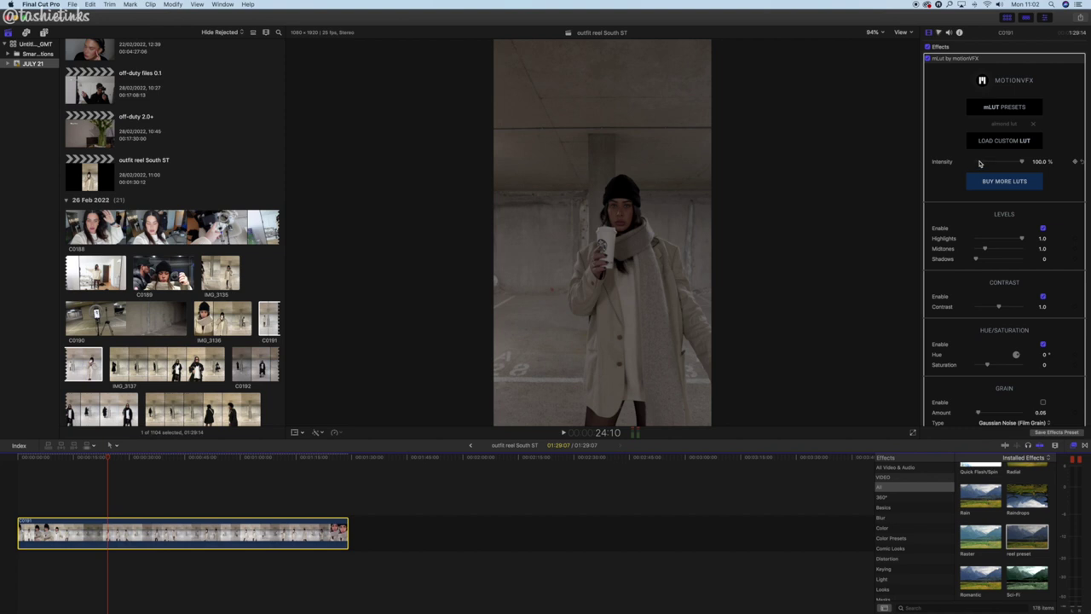
pyautogui.click(928, 59)
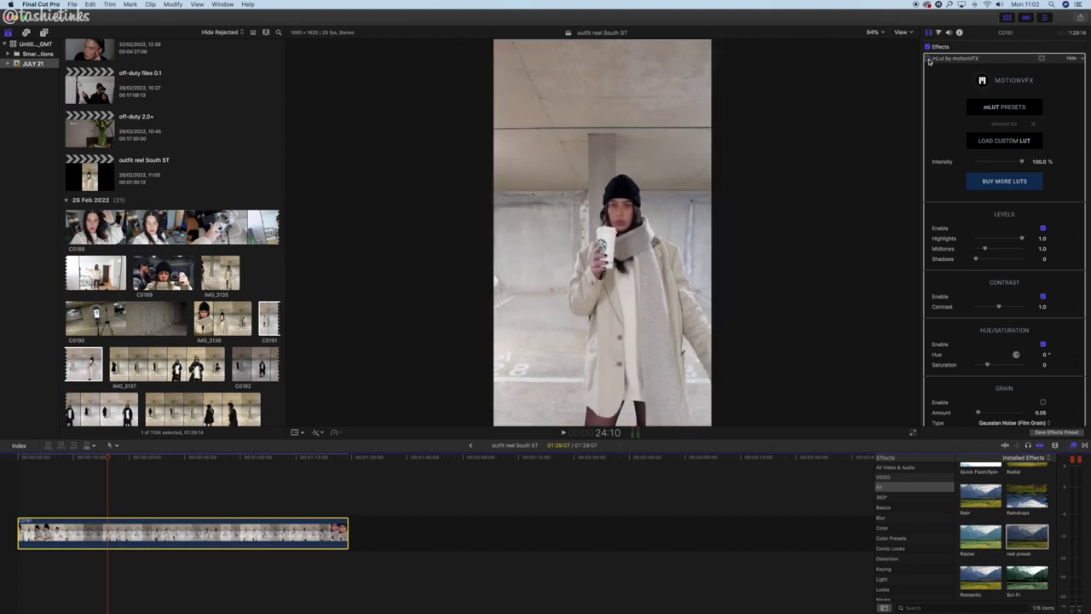
pyautogui.click(928, 59)
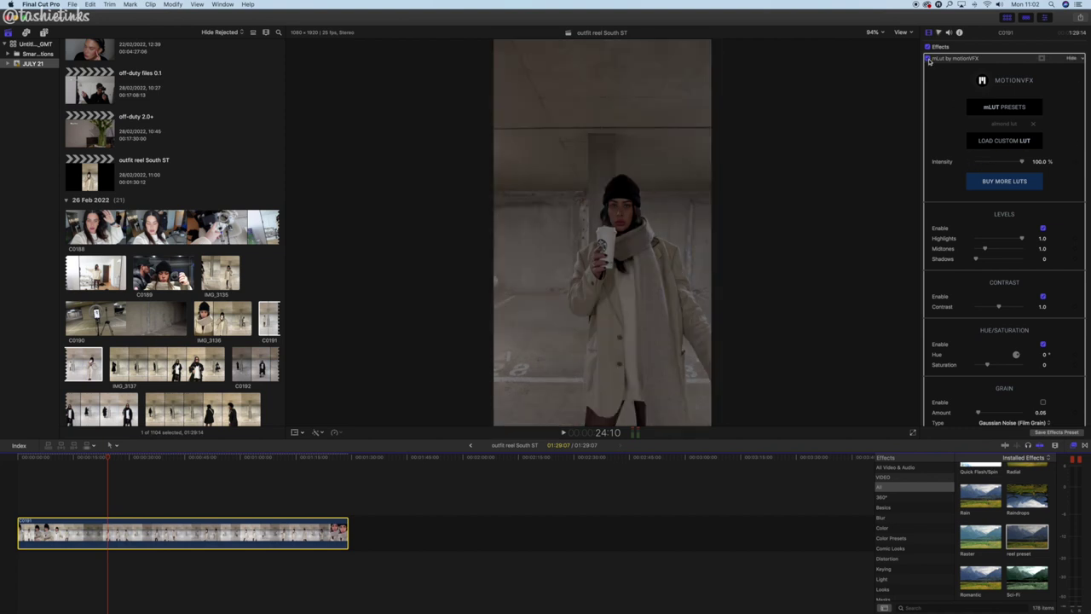
pyautogui.click(1000, 162)
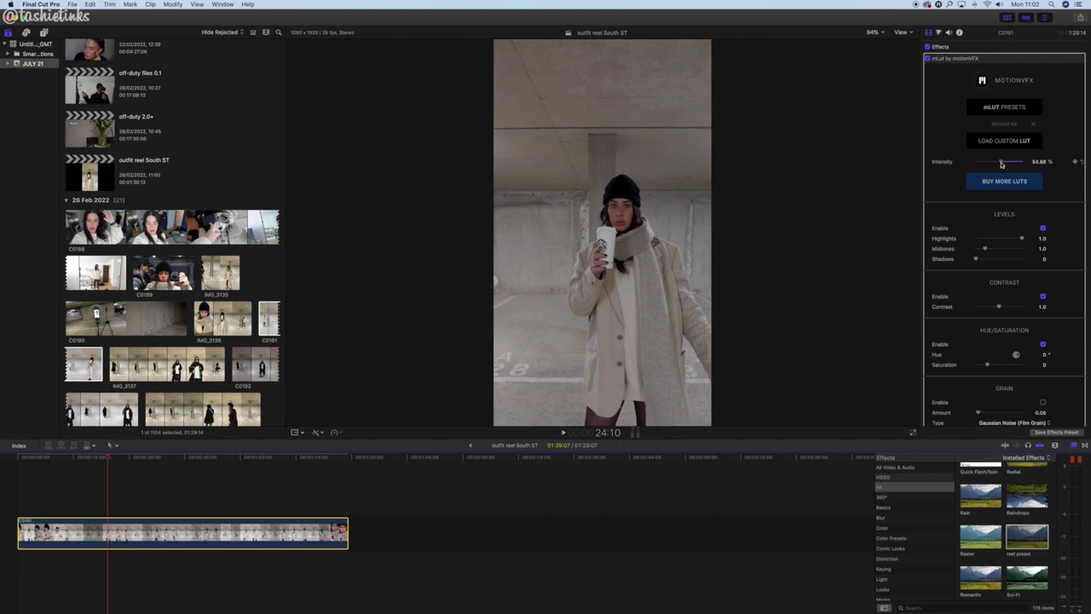
# Try a slight negative midtones color adjustment at 215° on the C0191 clip's Color Board.
pyautogui.click(940, 34)
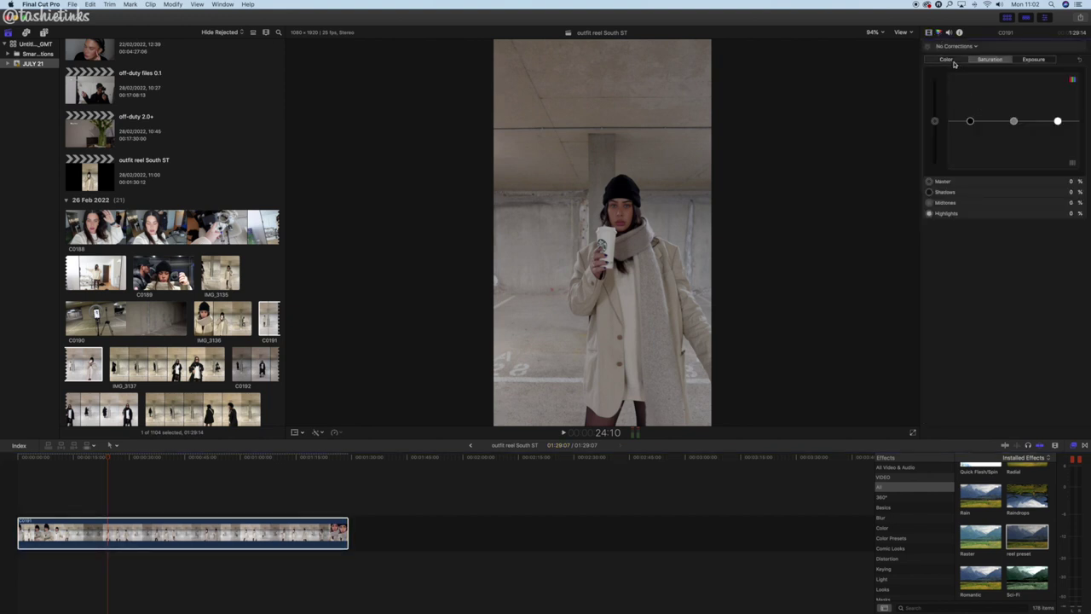
pyautogui.click(952, 62)
pyautogui.click(1017, 122)
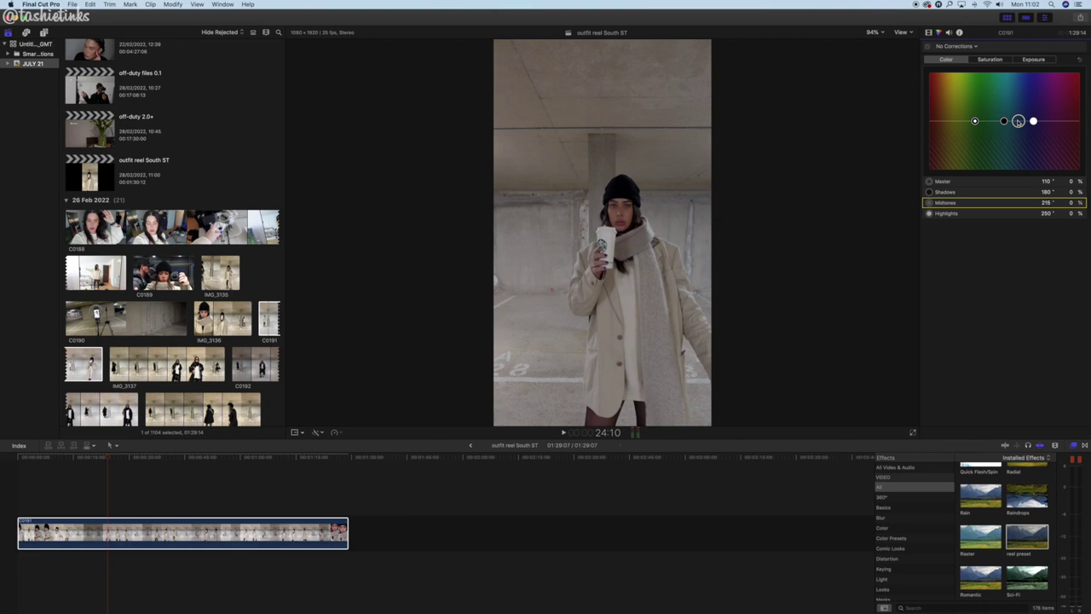
pyautogui.moveTo(1018, 122); pyautogui.dragTo(1018, 124)
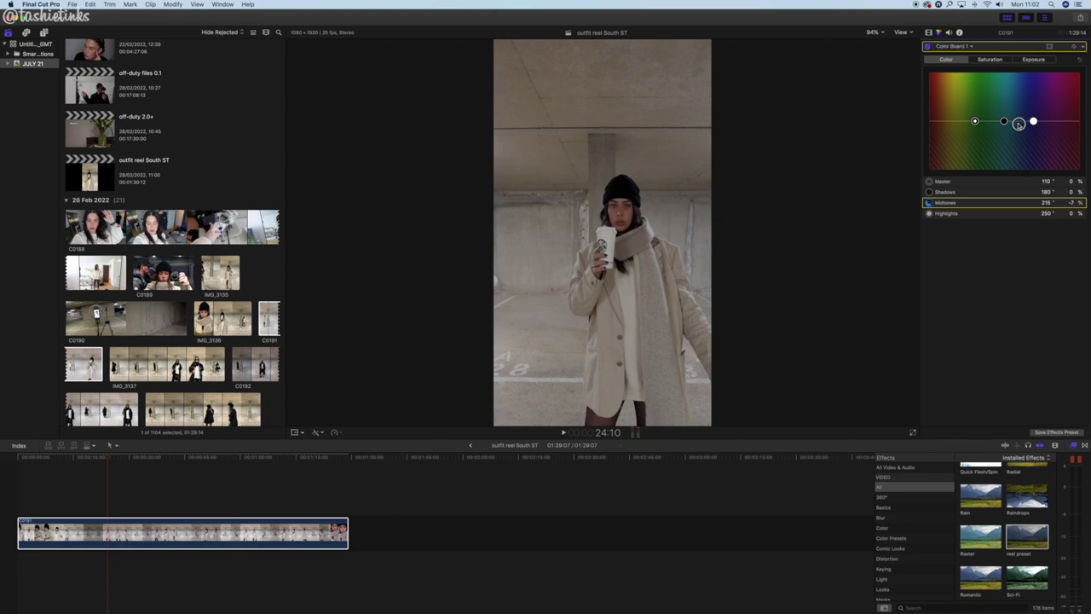
pyautogui.moveTo(1018, 124); pyautogui.dragTo(1018, 122)
pyautogui.click(929, 32)
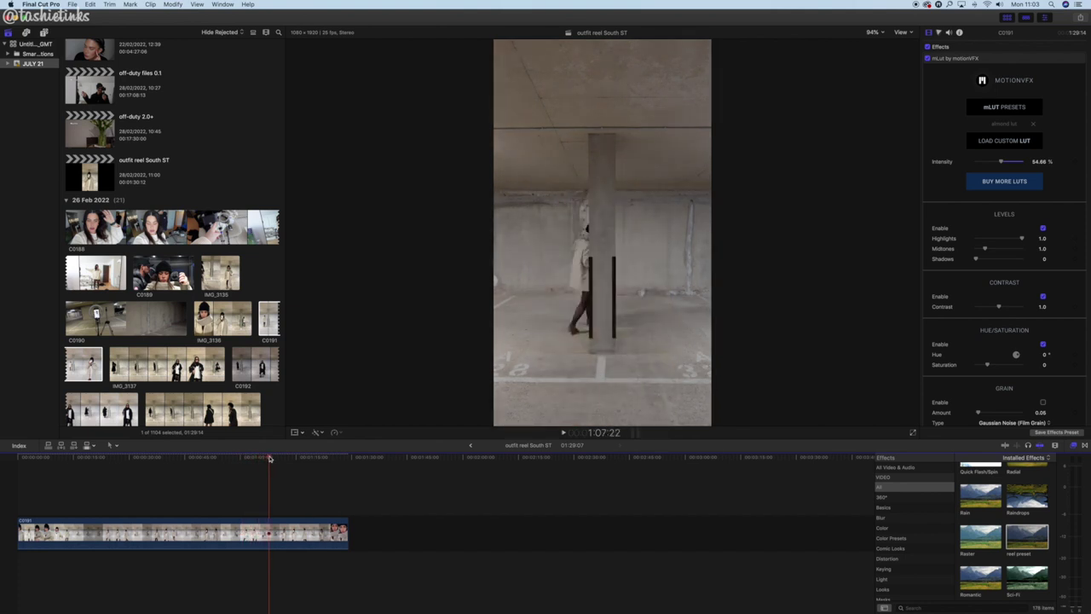
# Split the C0191 clip at 1:08:03 and delete the part after the cut.
pyautogui.press('super+b')
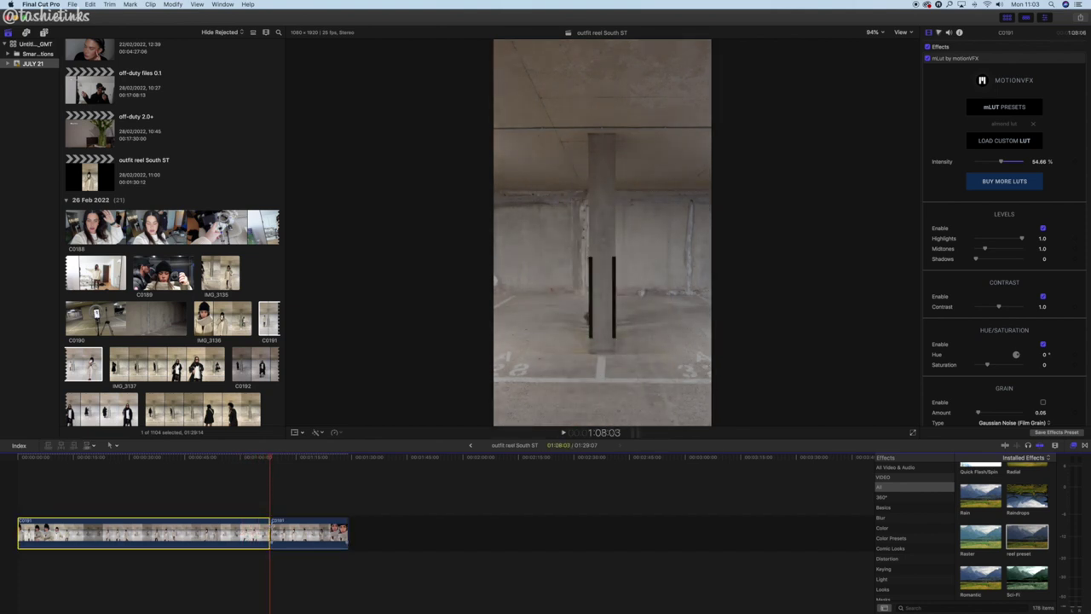
pyautogui.press('Delete')
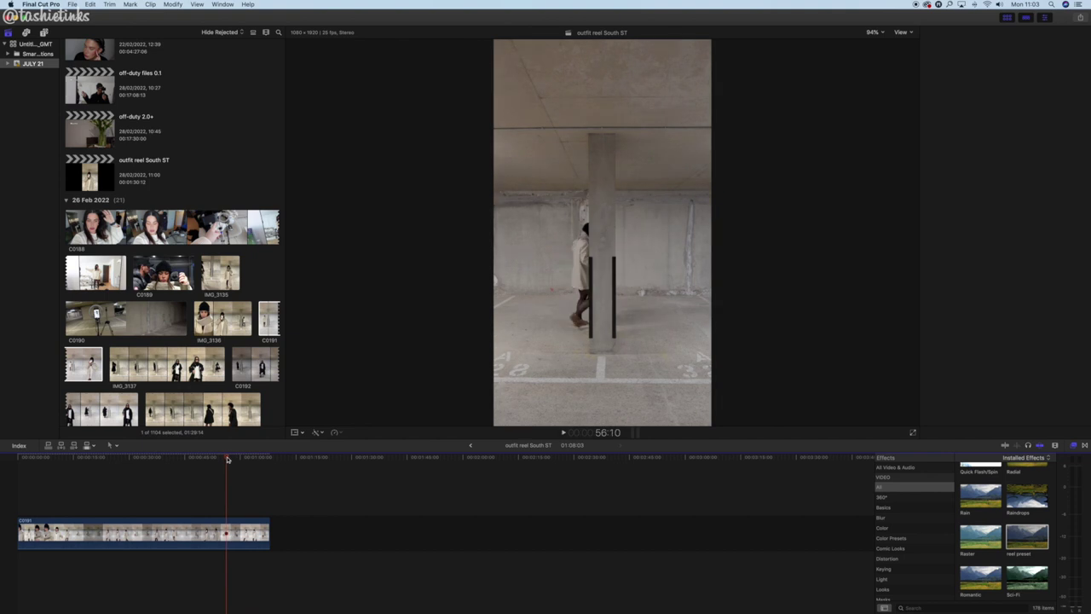
pyautogui.click(227, 522)
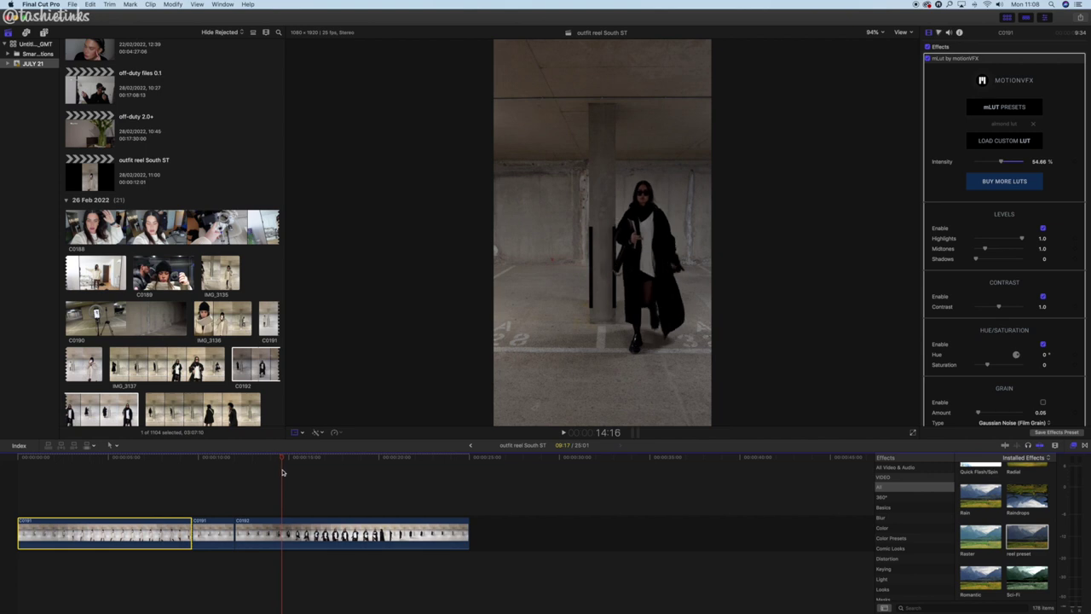
# Split the C0192 clip at 14:16 and stack its first piece above the second C0191 clip.
pyautogui.hotkey('shift', 't')
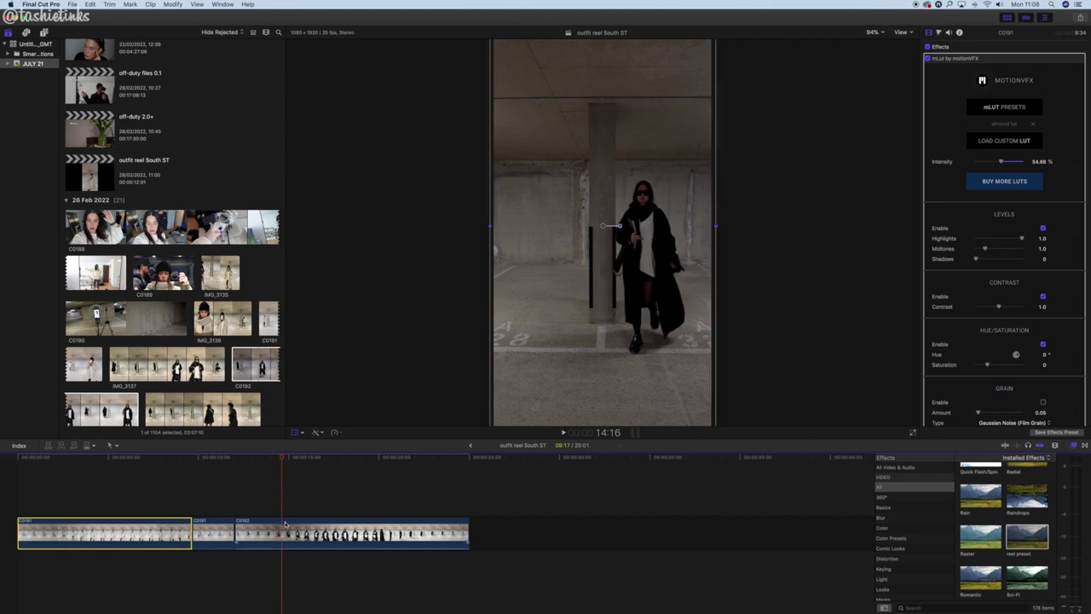
pyautogui.press('super+b')
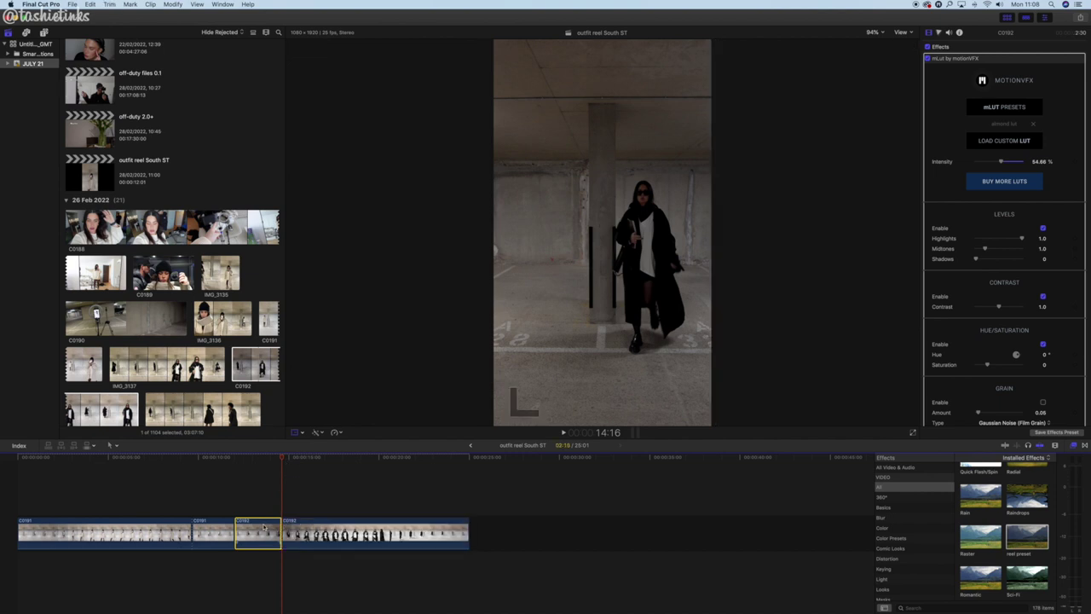
pyautogui.moveTo(263, 530); pyautogui.dragTo(222, 496)
pyautogui.click(211, 464)
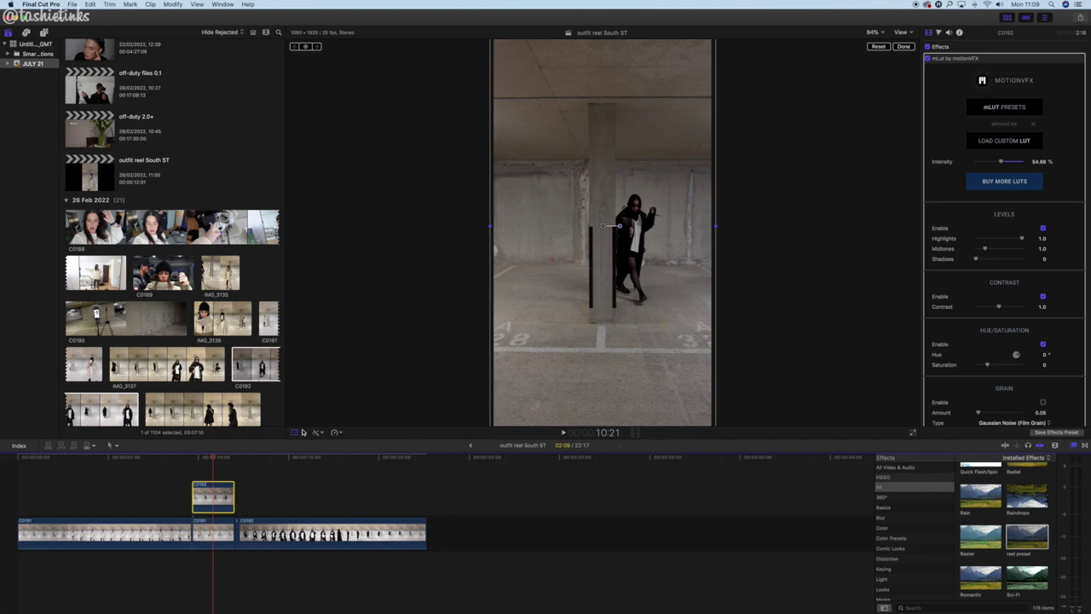
# Crop the stacked C0192 clip in Trim mode so its left edge lines up with the left side of the concrete pillar.
pyautogui.click(304, 432)
pyautogui.click(317, 452)
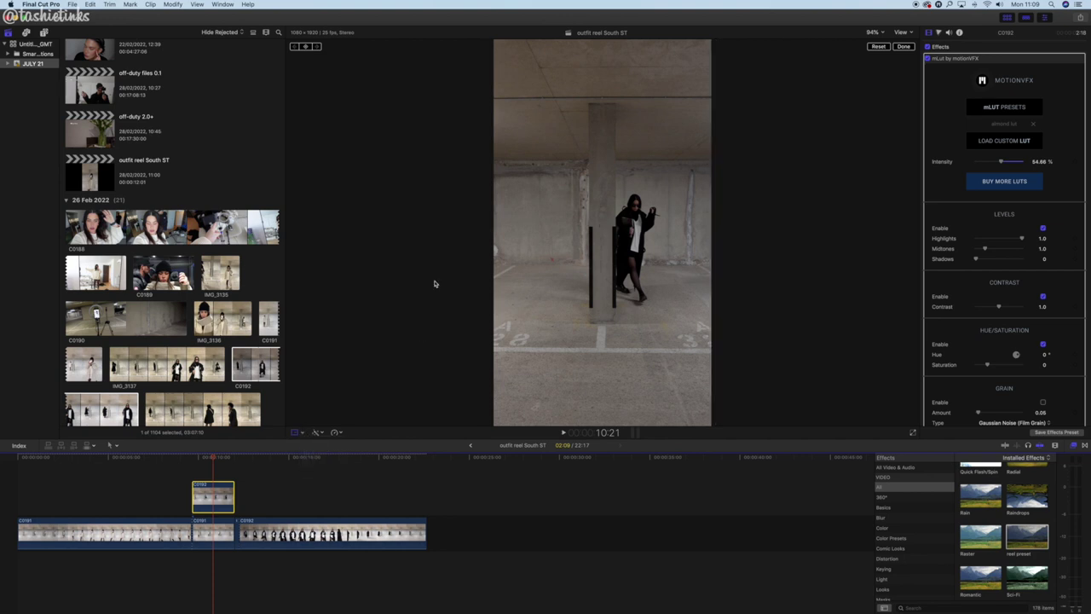
pyautogui.moveTo(490, 227); pyautogui.dragTo(592, 229)
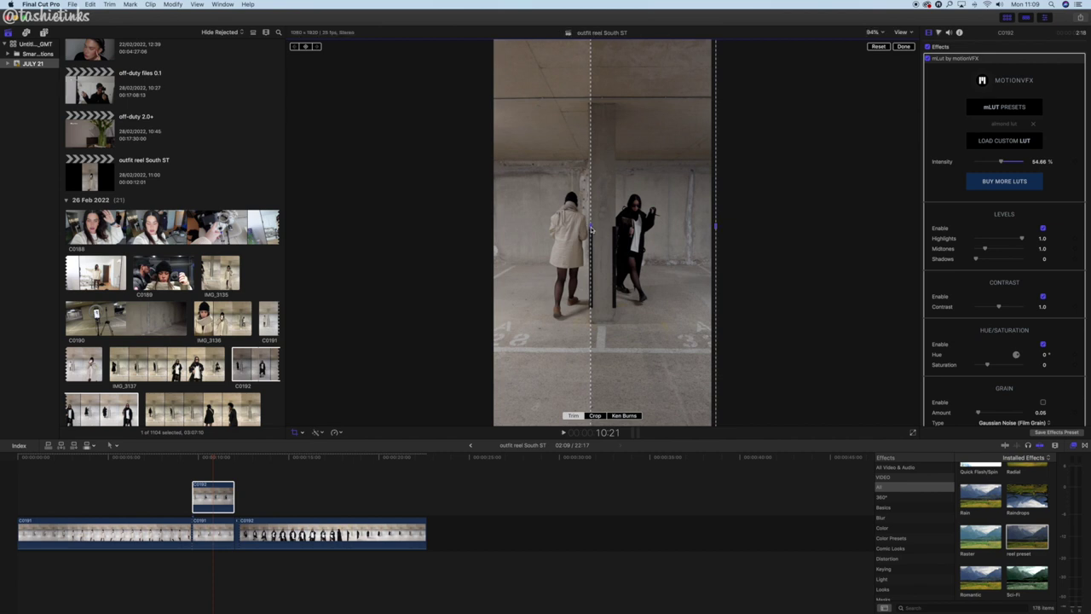
pyautogui.click(902, 47)
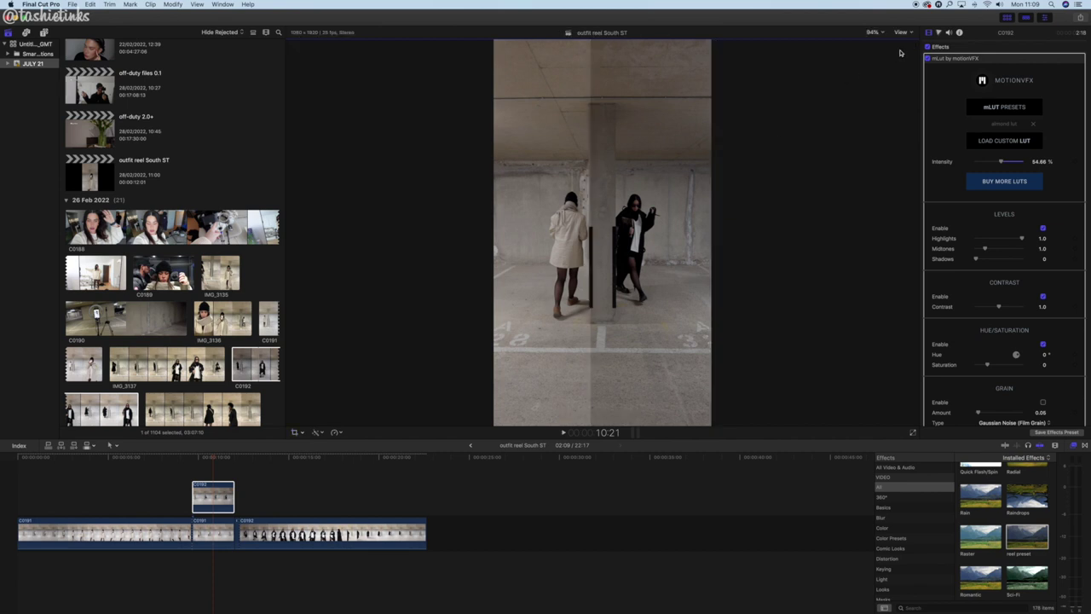
# Apply a Graduated Mask to the stacked C0192 clip, place its handles horizontally across the pillar, and play back the blended section.
pyautogui.click(218, 488)
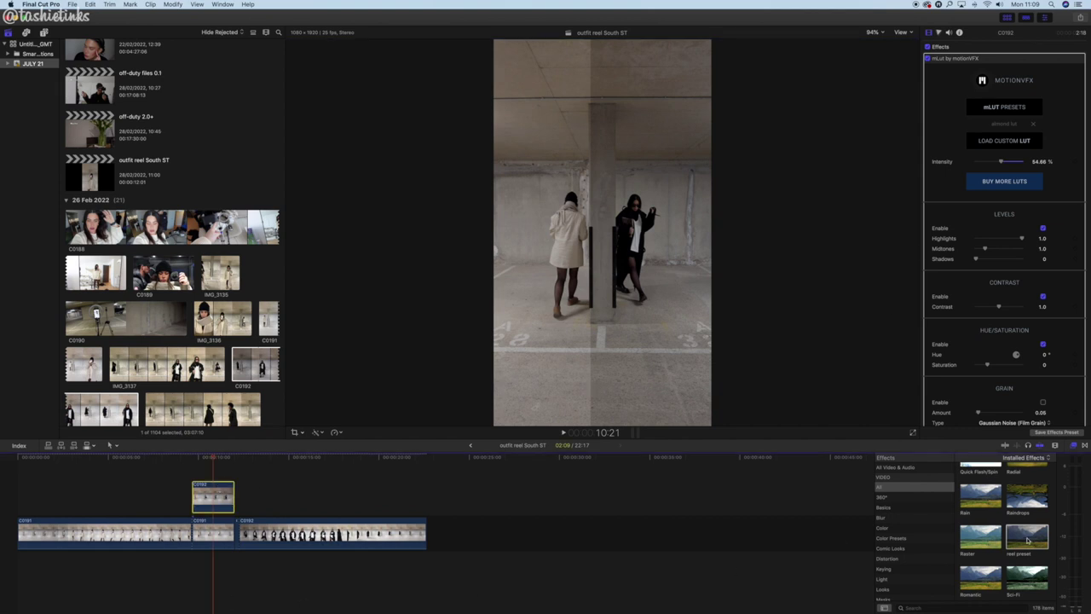
pyautogui.scroll(-3, 892, 582)
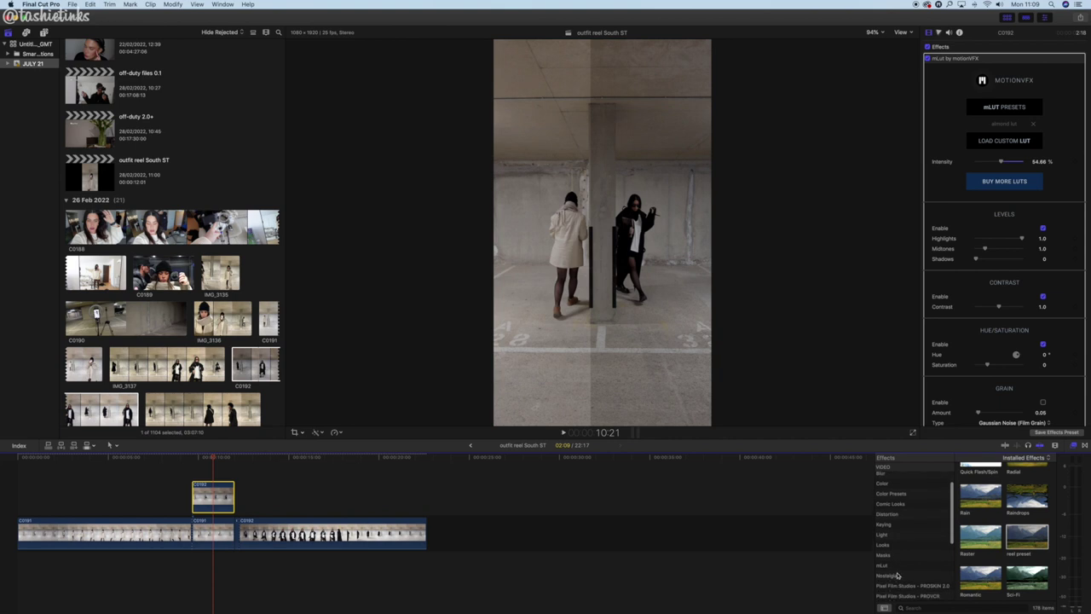
pyautogui.click(910, 556)
pyautogui.moveTo(1027, 482); pyautogui.dragTo(223, 501)
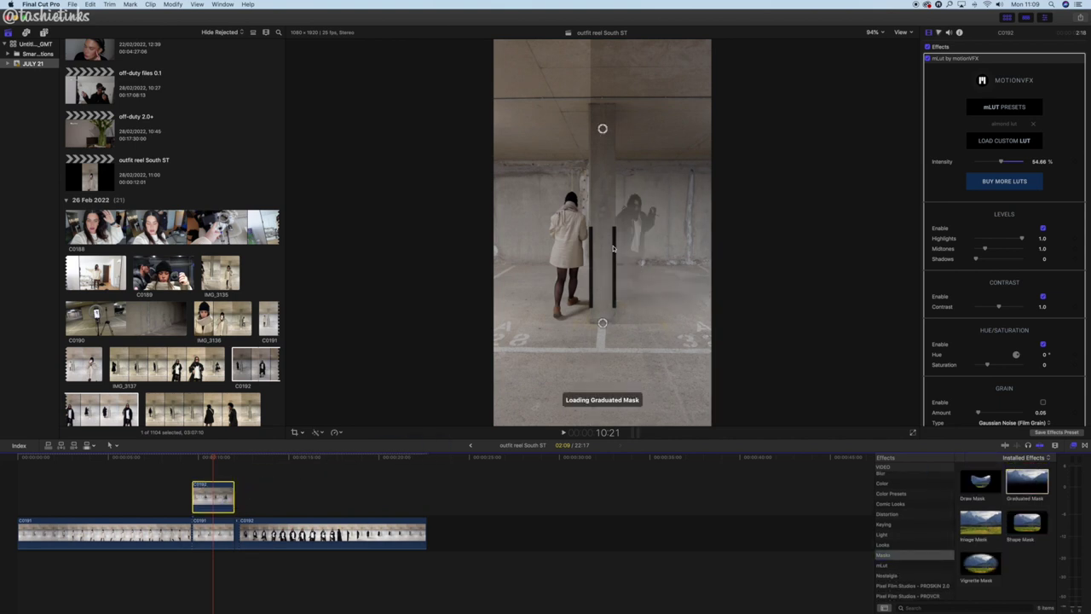
pyautogui.moveTo(602, 322); pyautogui.dragTo(607, 243)
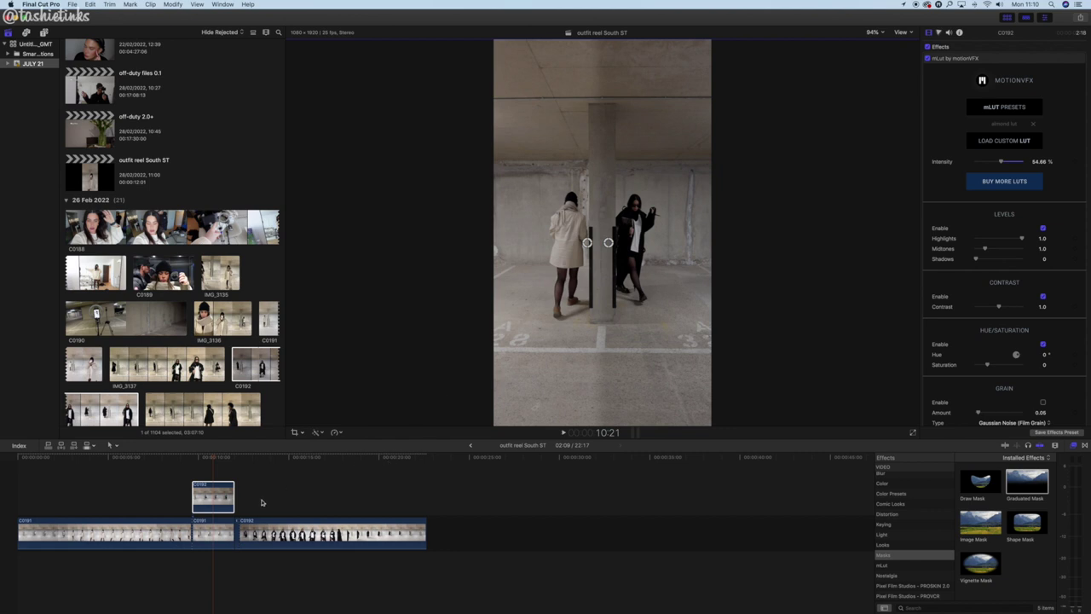
pyautogui.click(173, 492)
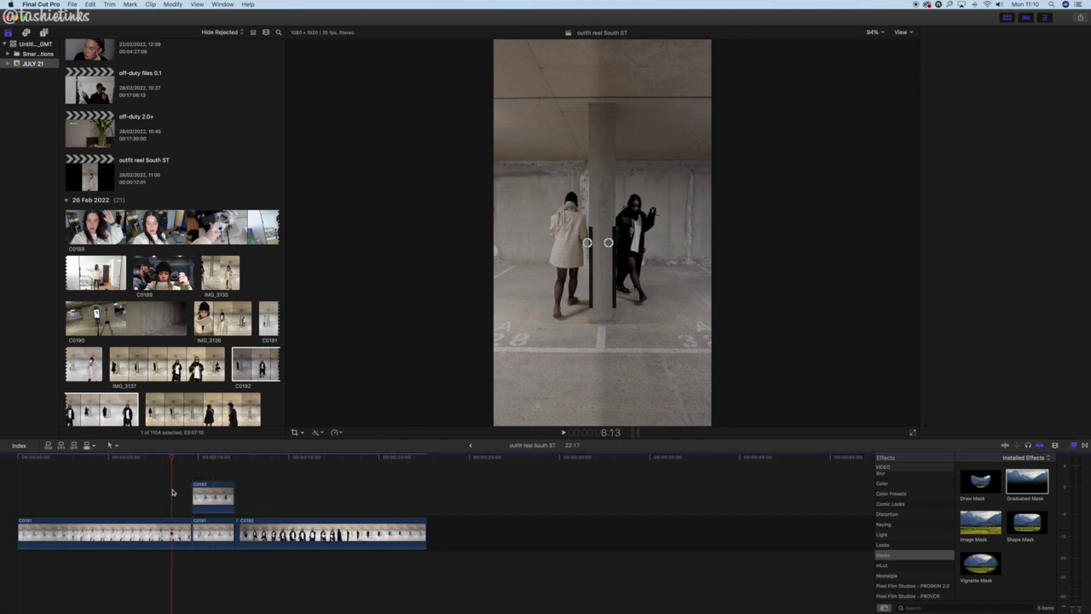
pyautogui.press('space')
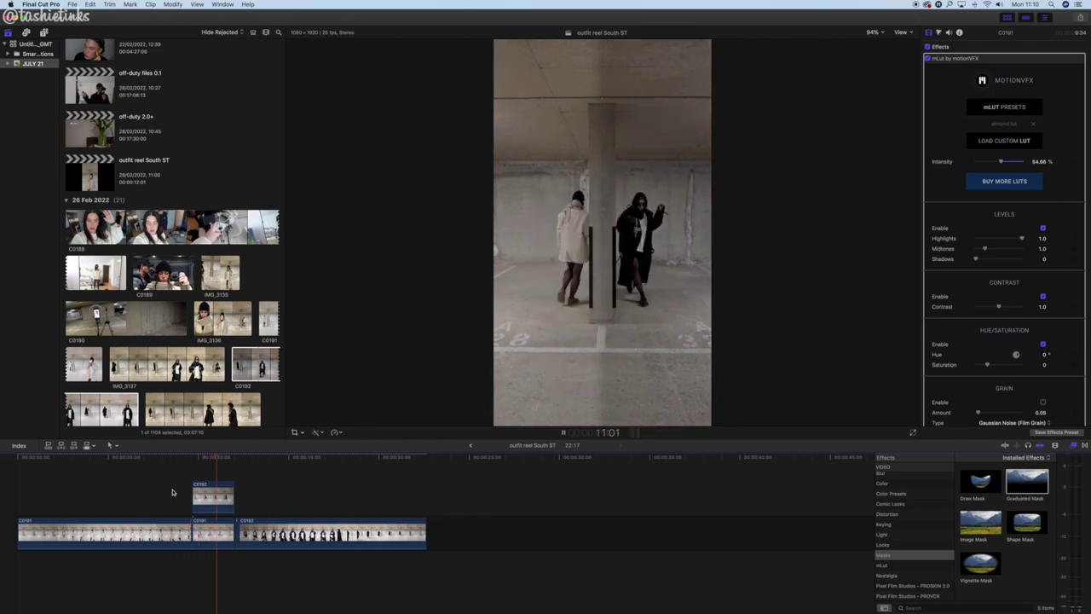
pyautogui.click(178, 490)
pyautogui.press('space')
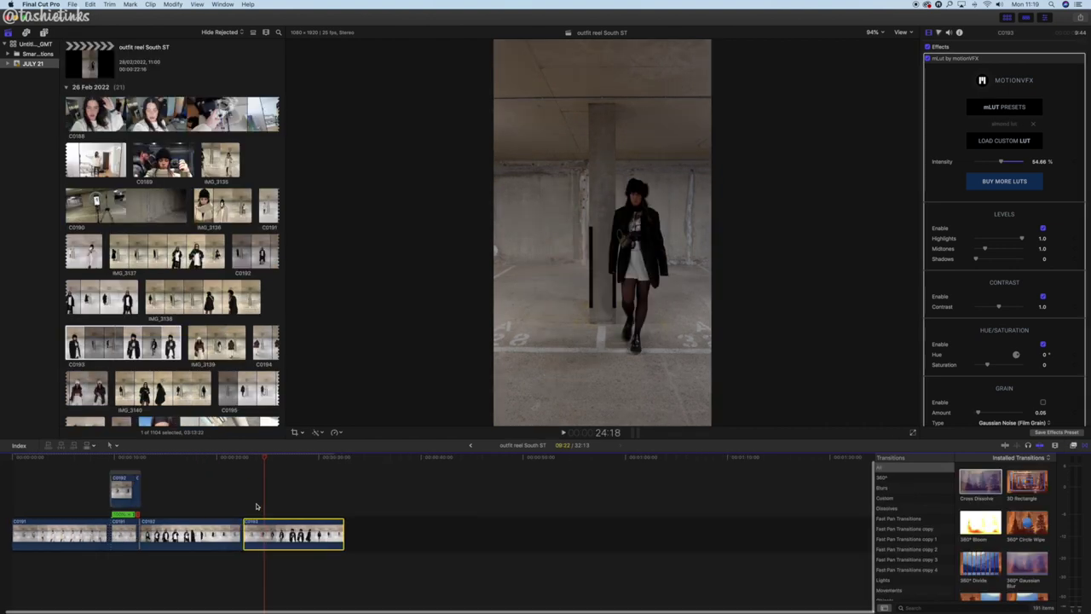
# Split the C0193 clip at 24:12 and stack its first piece above the end of the C0192 clip.
pyautogui.press('super+equal')
pyautogui.press('super+equal')
pyautogui.press('super+equal')
pyautogui.press('super+equal')
pyautogui.moveTo(459, 460); pyautogui.dragTo(446, 478)
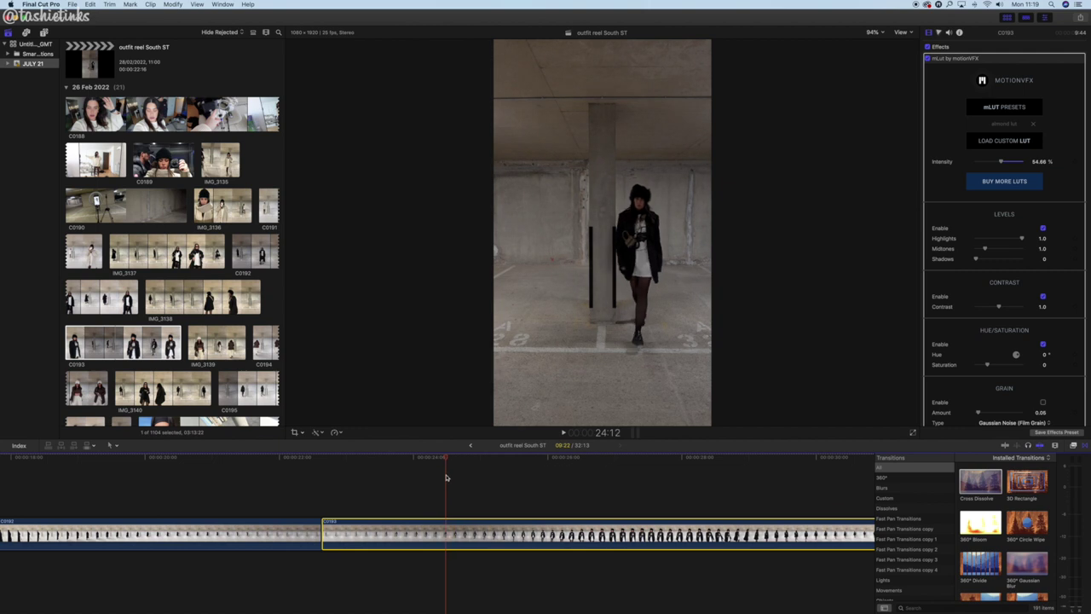
pyautogui.press('super+b')
pyautogui.click(300, 458)
pyautogui.moveTo(305, 460)
pyautogui.mouseDown()
pyautogui.moveTo(322, 467)
pyautogui.moveTo(311, 469)
pyautogui.mouseUp()
pyautogui.moveTo(363, 528); pyautogui.dragTo(273, 501)
pyautogui.moveTo(238, 494); pyautogui.dragTo(238, 491)
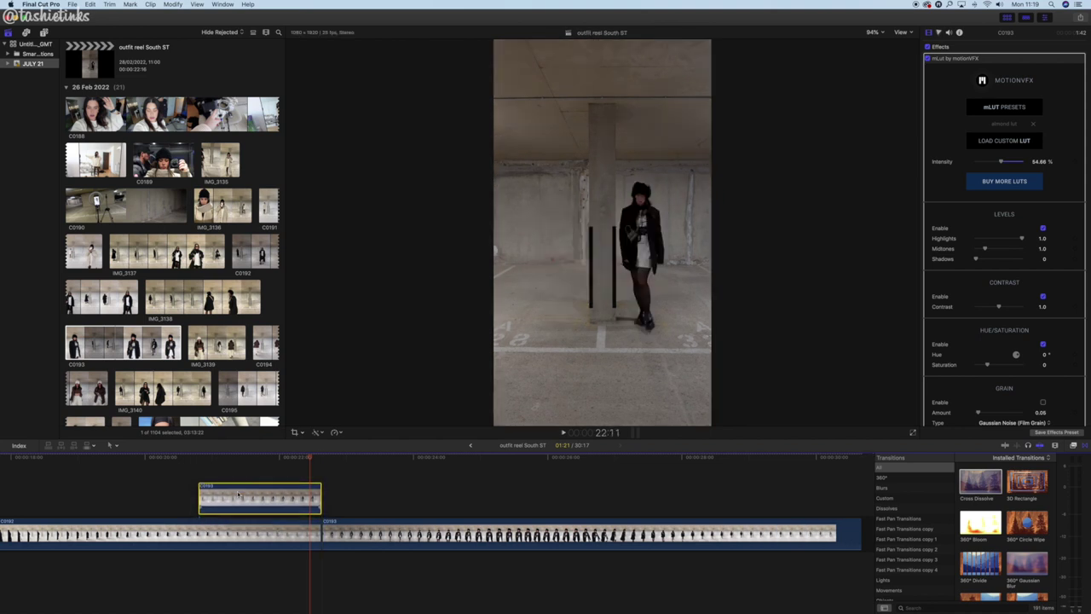
pyautogui.hotkey('shift', '/')
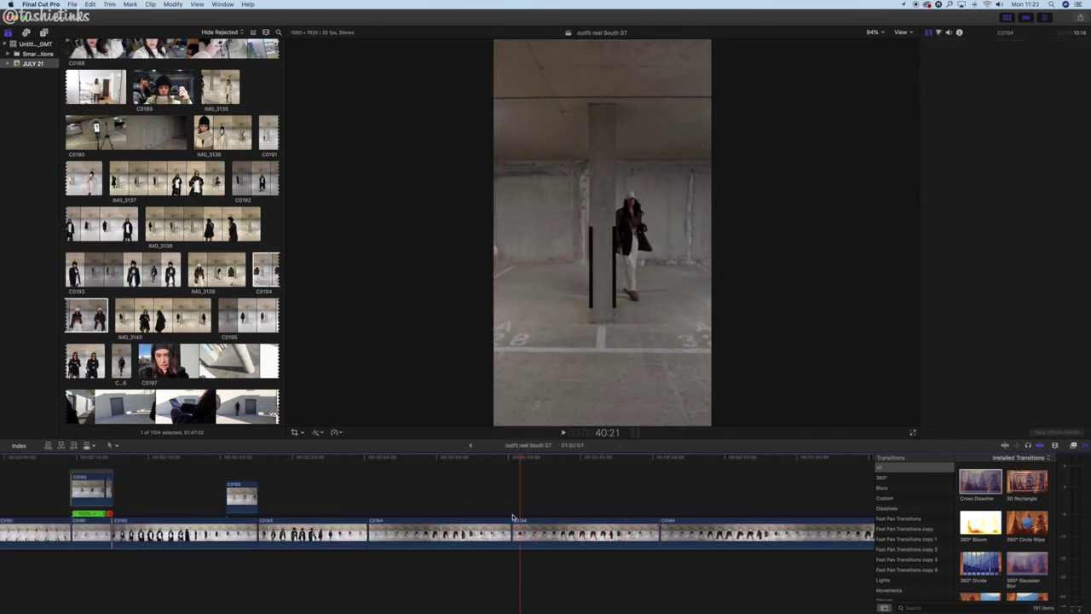
# Delete the first of the three C0194 clips that follow the C0193 clip.
pyautogui.click(477, 533)
pyautogui.press('Delete')
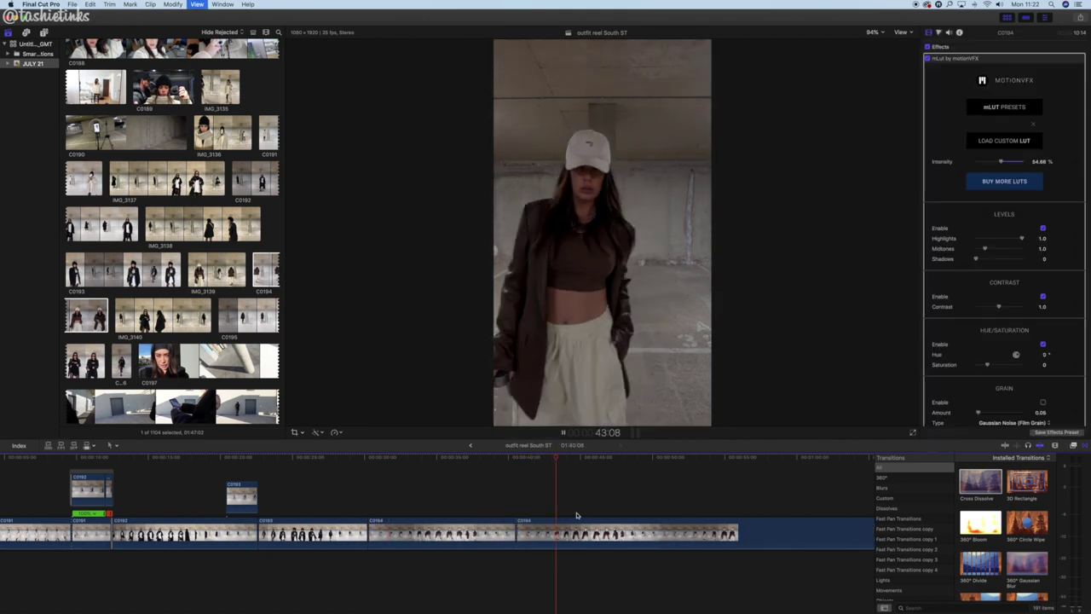
# Split the C0194 clip at 32:09, stack its first piece above the end of the C0193 clip and play back the overlap.
pyautogui.press('super+equal')
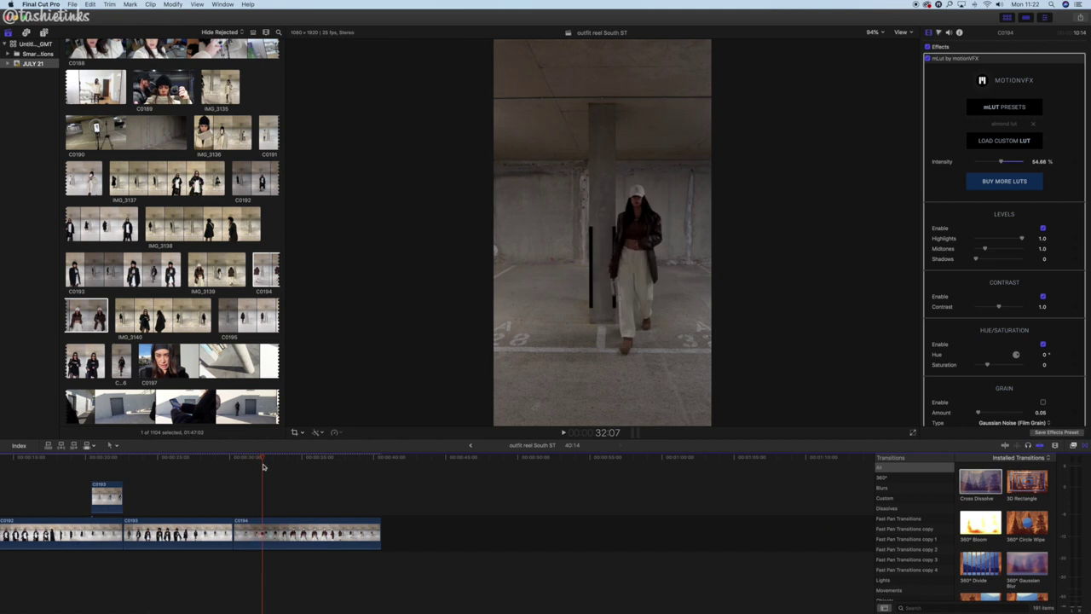
pyautogui.press('Left')
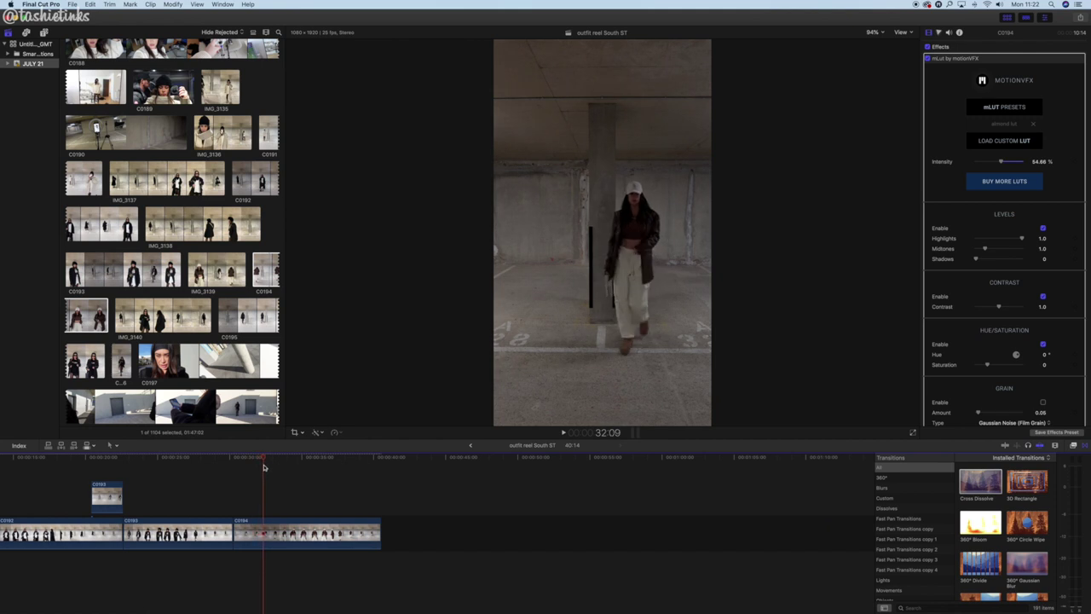
pyautogui.click(272, 527)
pyautogui.press('super+b')
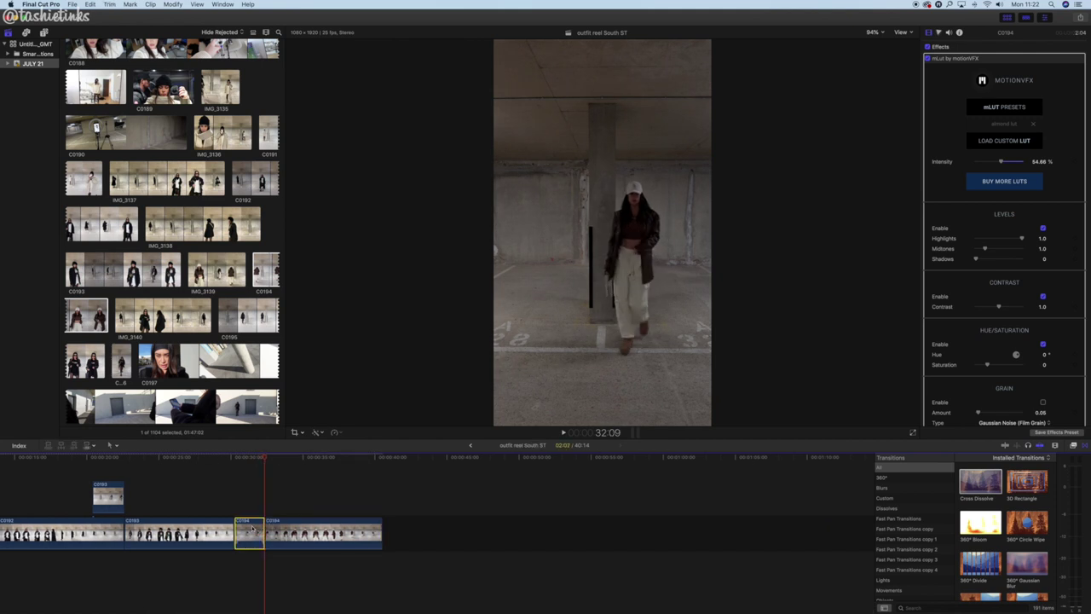
pyautogui.press('alt+super+Up')
pyautogui.press('space')
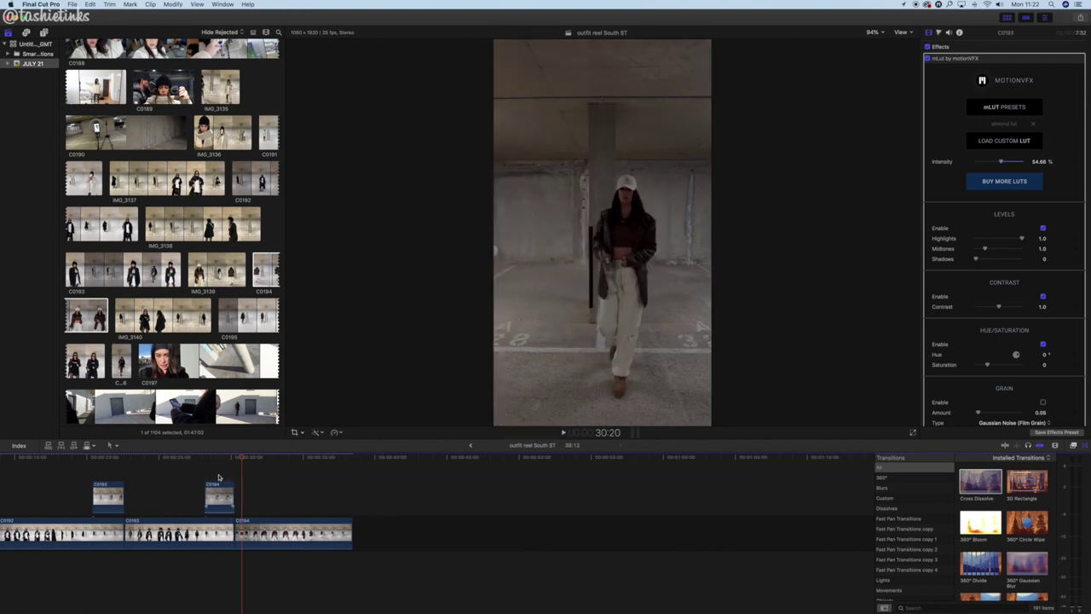
# In the Color Board exposure of the stacked C0194 clip, raise the shadows to about 10%, the midtones to about 19%, and the highlights.
pyautogui.click(219, 494)
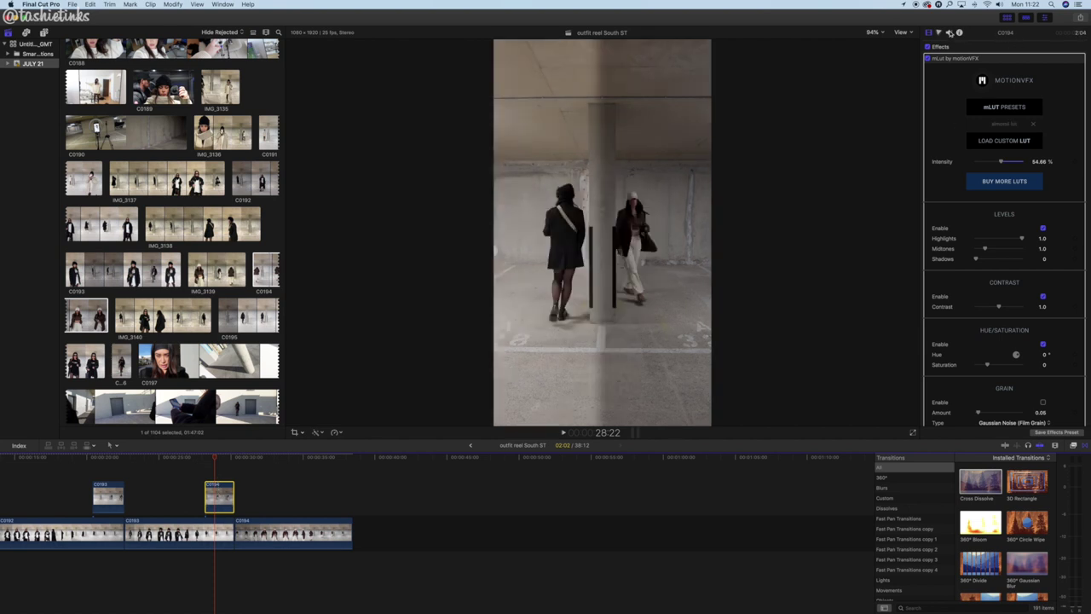
pyautogui.click(938, 33)
pyautogui.click(937, 33)
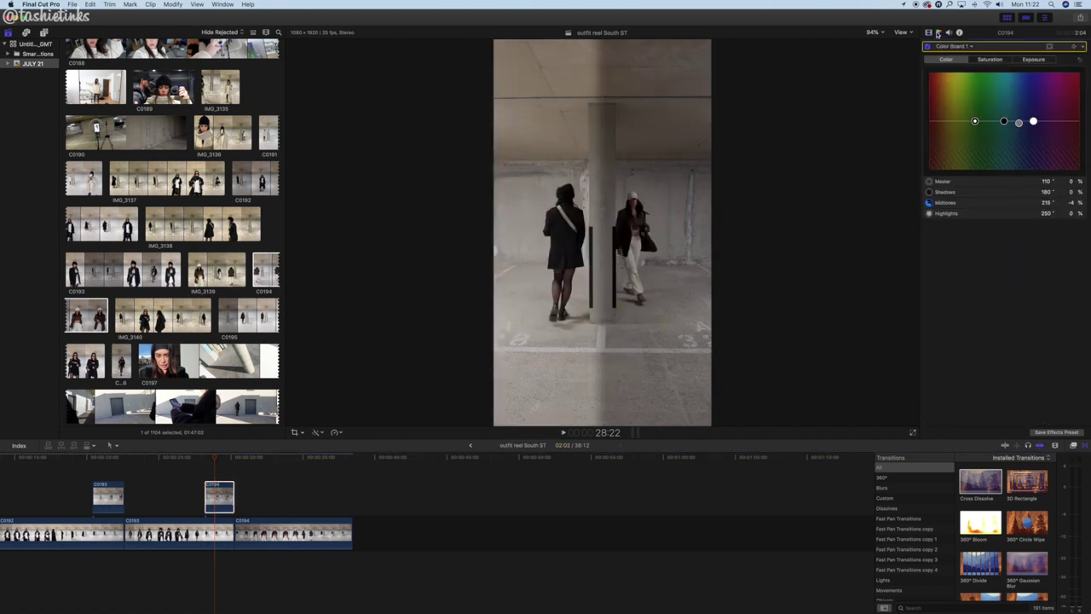
pyautogui.click(1034, 59)
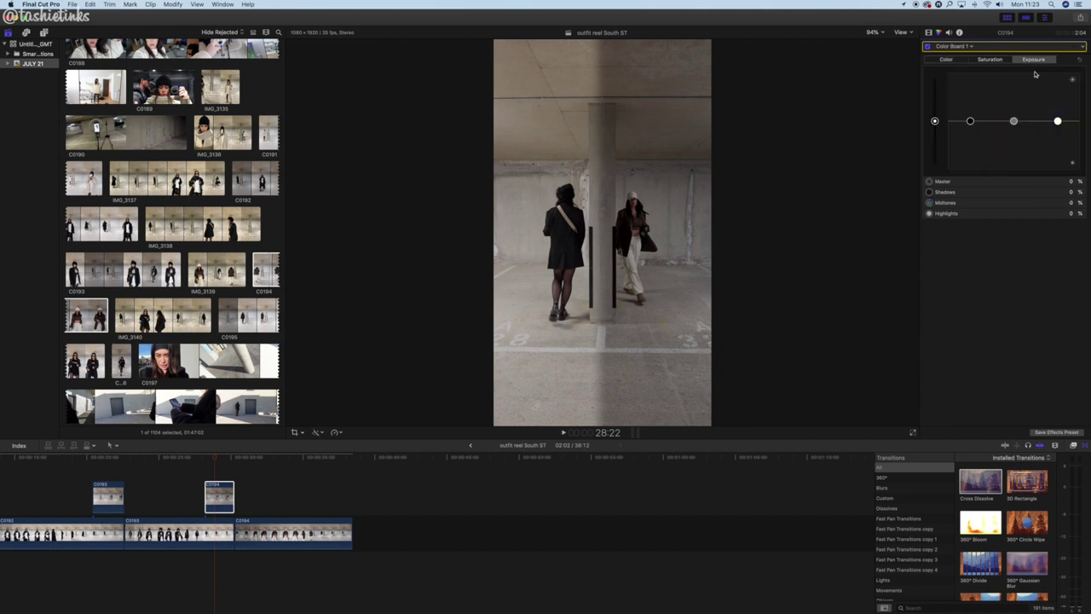
pyautogui.click(970, 121)
pyautogui.moveTo(970, 119); pyautogui.dragTo(969, 116)
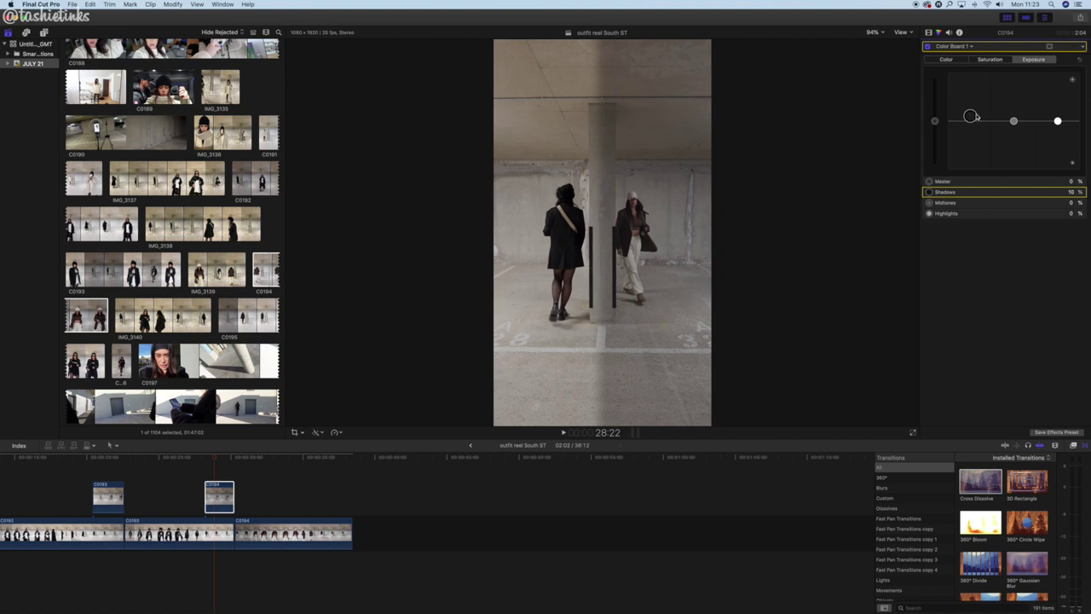
pyautogui.moveTo(1012, 122); pyautogui.dragTo(1014, 115)
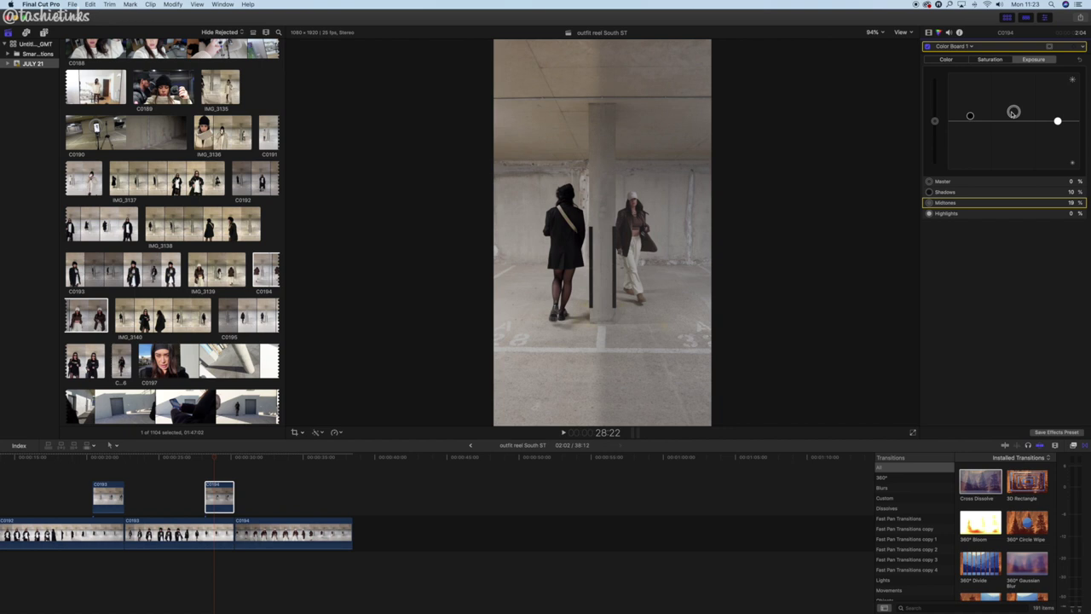
pyautogui.moveTo(970, 116); pyautogui.dragTo(969, 115)
pyautogui.moveTo(1057, 122); pyautogui.dragTo(1056, 114)
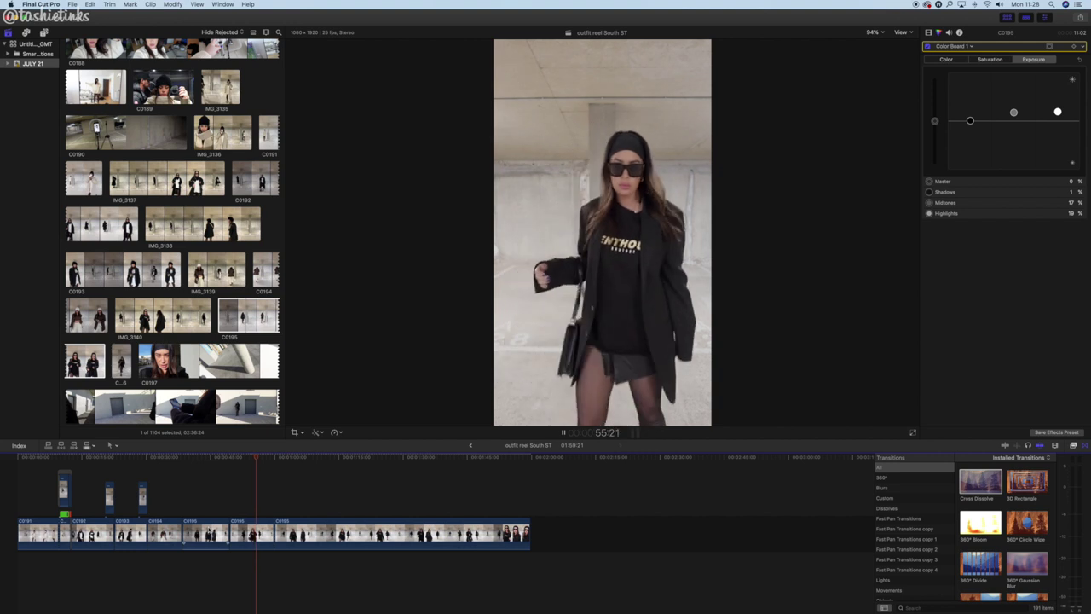
# Move the graded C0195 clip to the start of the timeline and delete the long C0195 clip at the end.
pyautogui.press('space')
pyautogui.click(205, 533)
pyautogui.moveTo(206, 533); pyautogui.dragTo(19, 529)
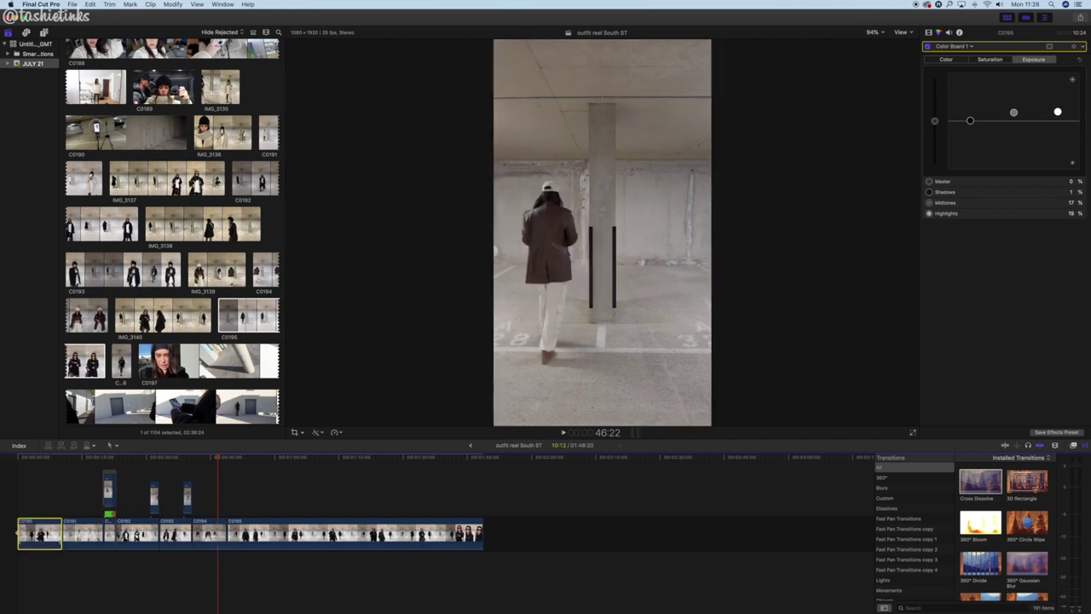
pyautogui.press('super+z')
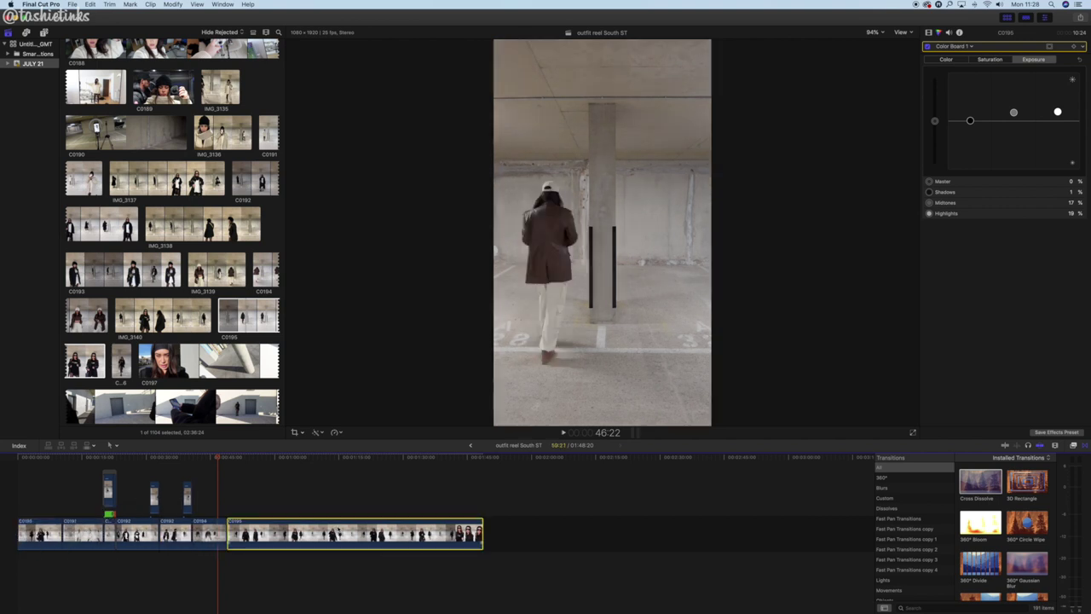
pyautogui.press('Delete')
# Trim the first 19 frames off the opening C0195 clip and play it back into the C0191 clip.
pyautogui.click(19, 530)
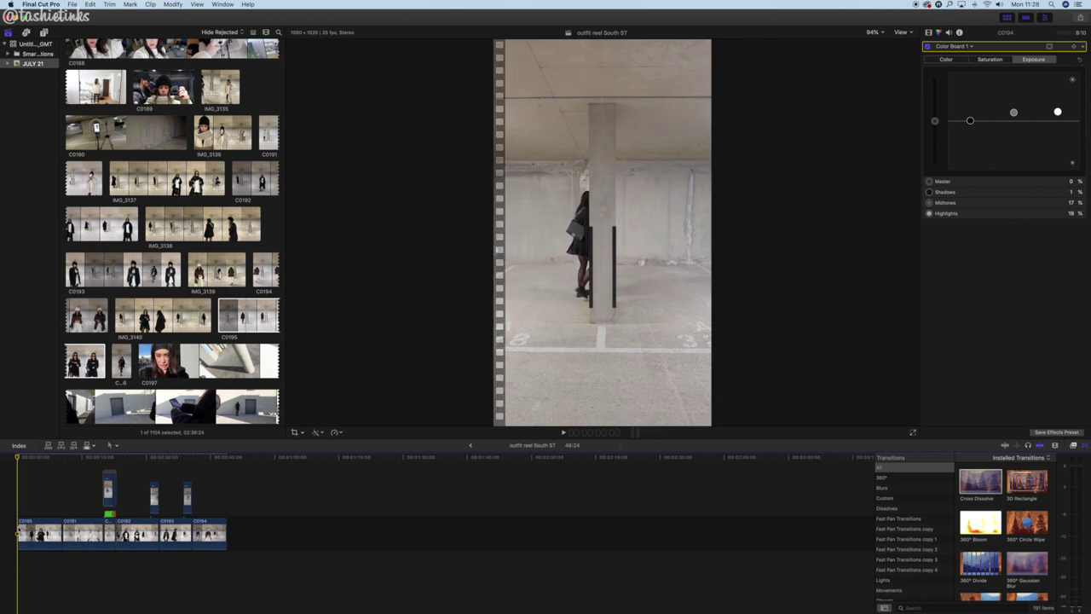
pyautogui.press('space')
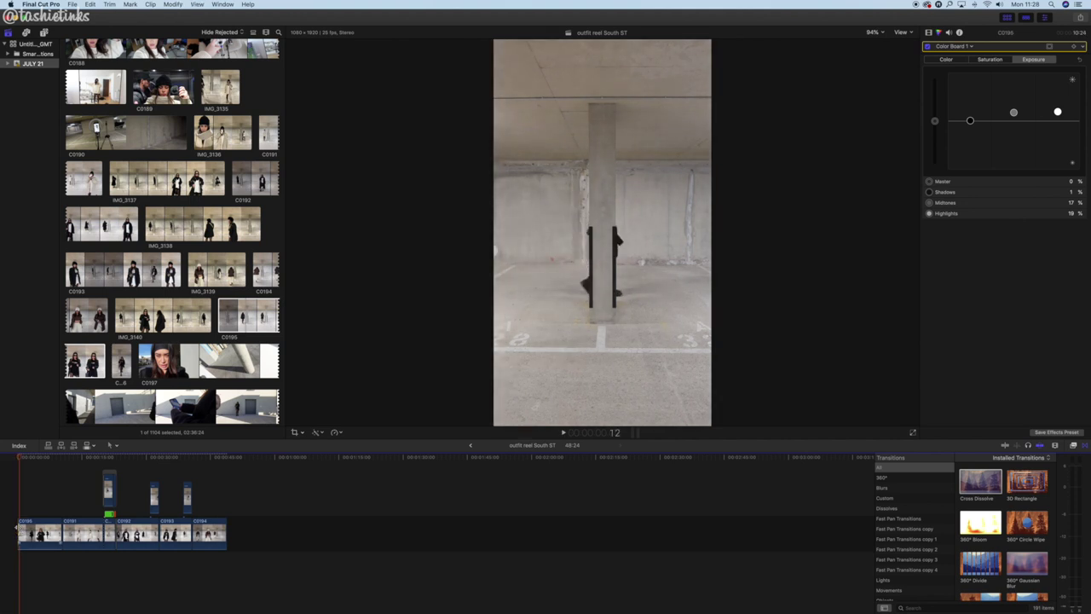
pyautogui.press('space')
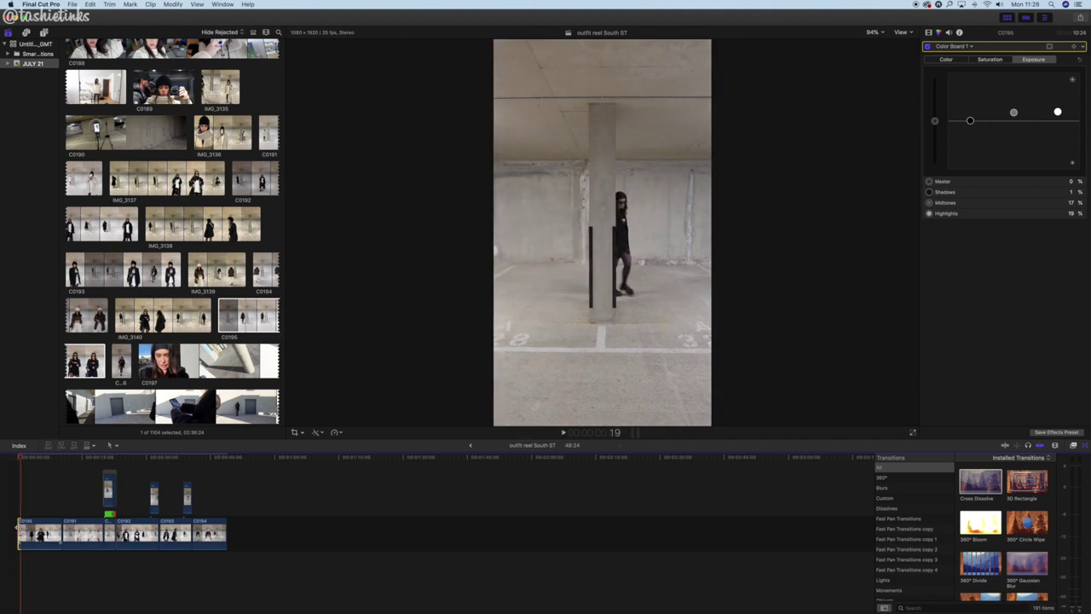
pyautogui.press('space')
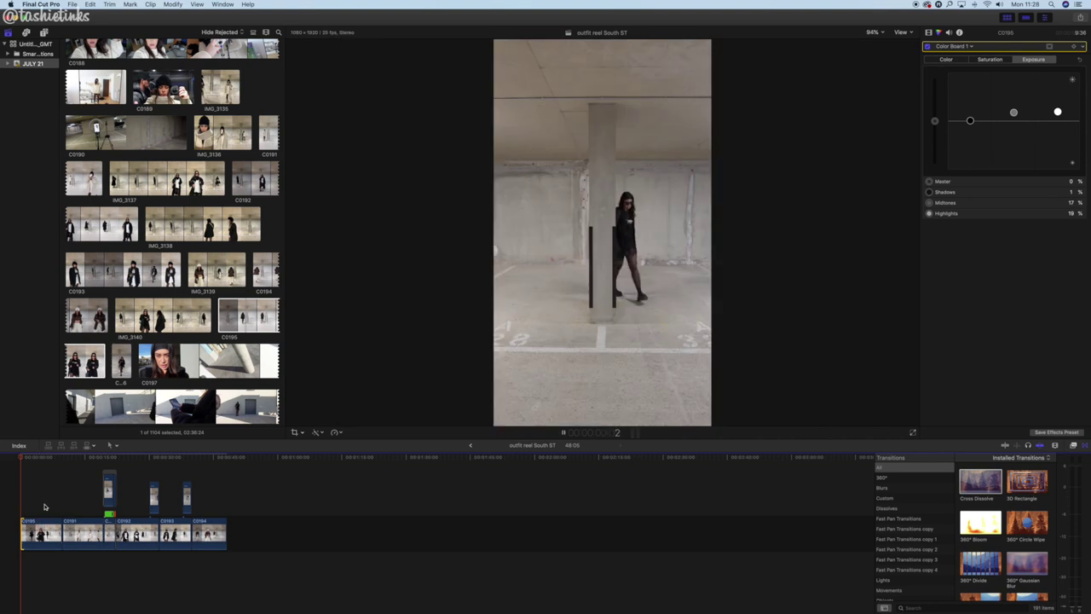
pyautogui.click(44, 506)
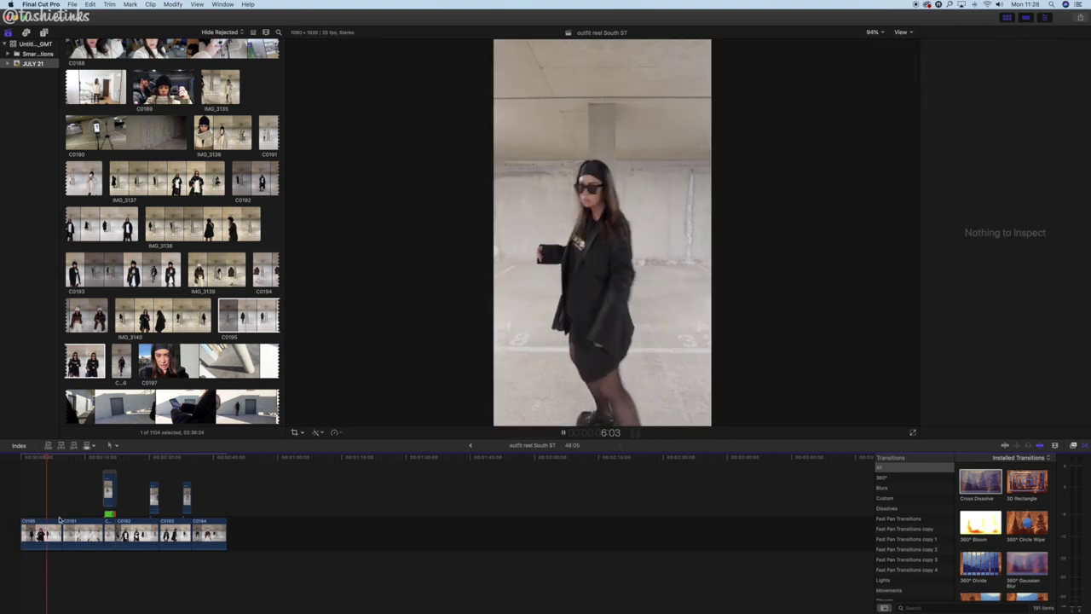
pyautogui.press('space')
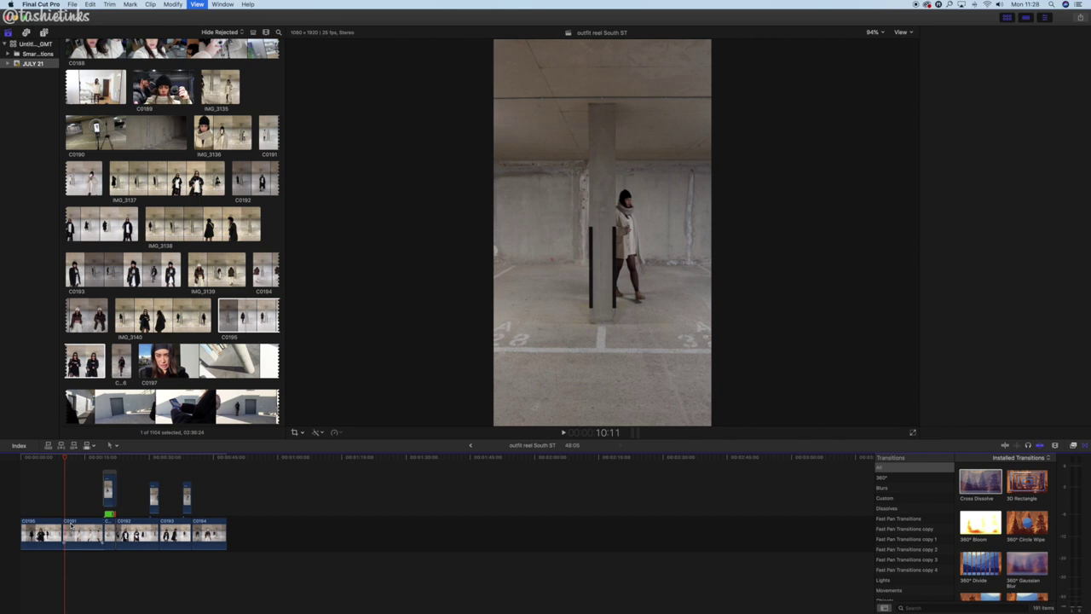
# Split the C0191 clip at 11:24, stack its first piece above the end of the C0195 clip and play back the overlap.
pyautogui.press('super+6')
pyautogui.press('super+equal')
pyautogui.press('super+equal')
pyautogui.press('super+equal')
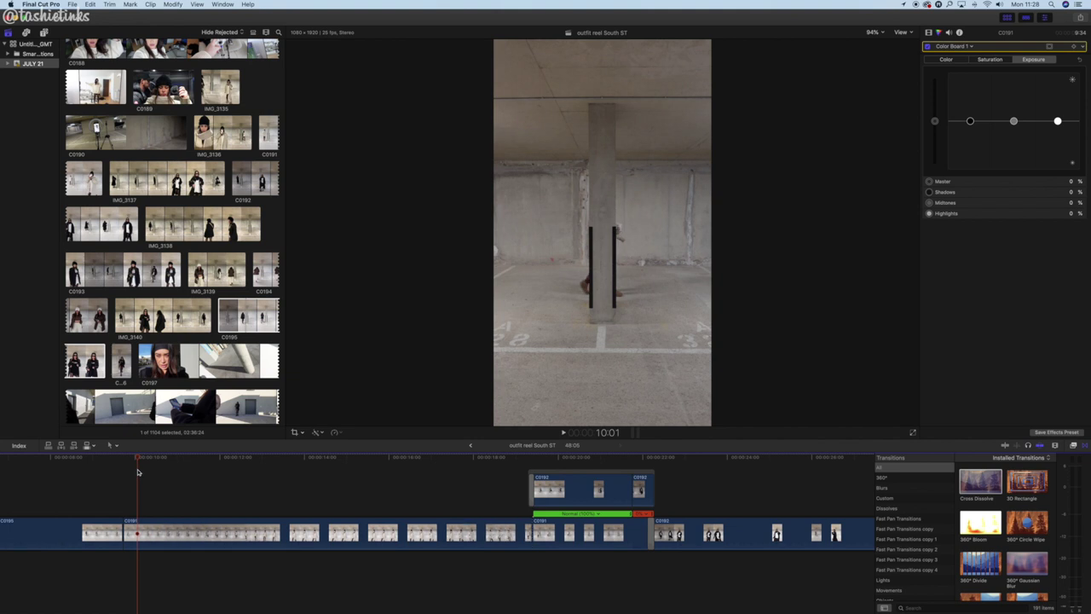
pyautogui.click(126, 479)
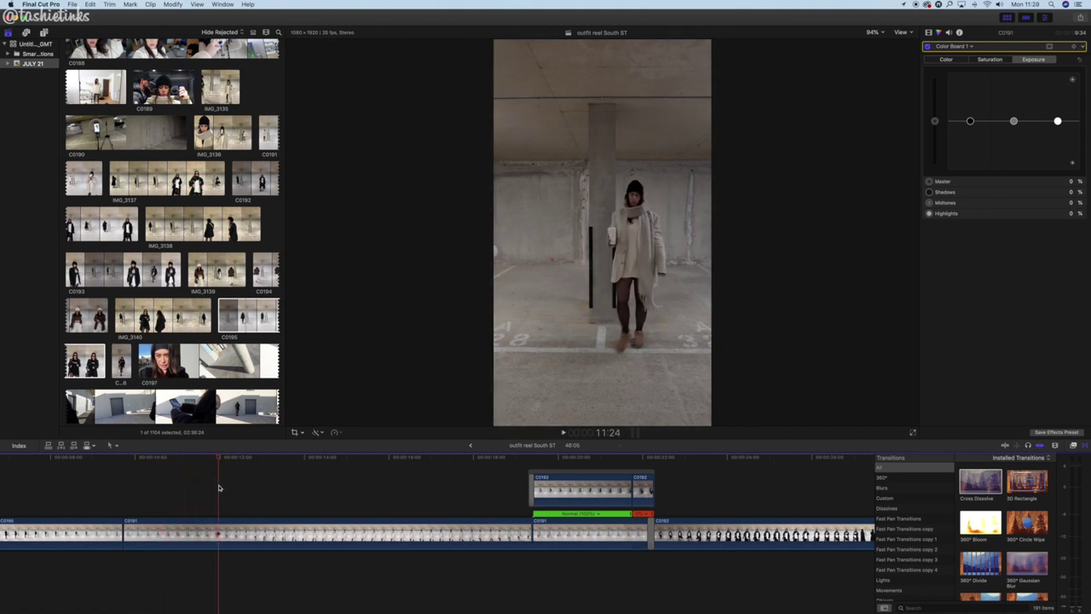
pyautogui.click(226, 535)
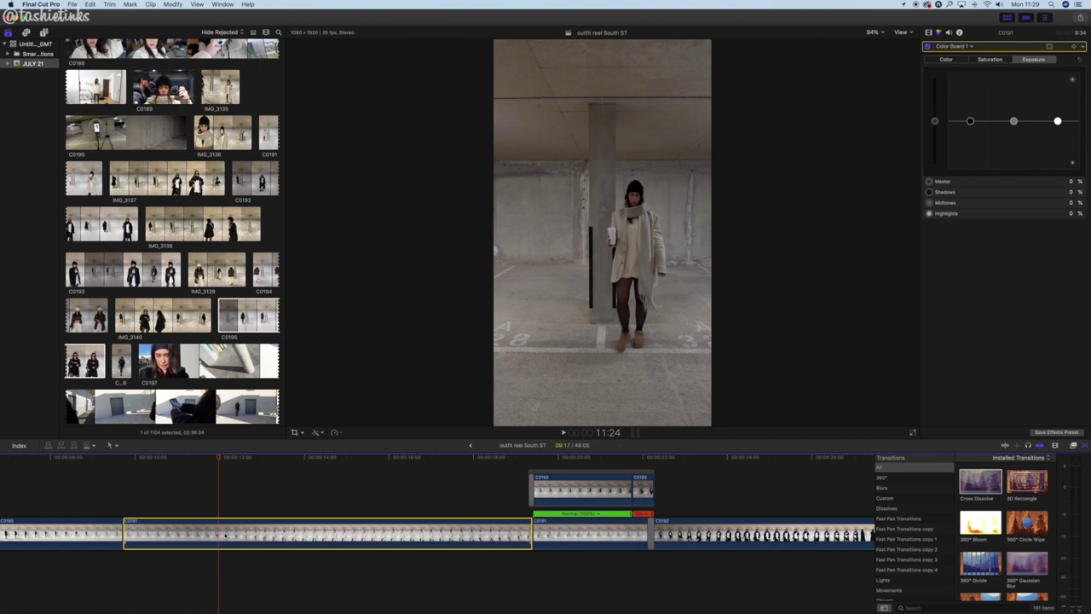
pyautogui.press('super+b')
pyautogui.moveTo(183, 535); pyautogui.dragTo(91, 501)
pyautogui.press('space')
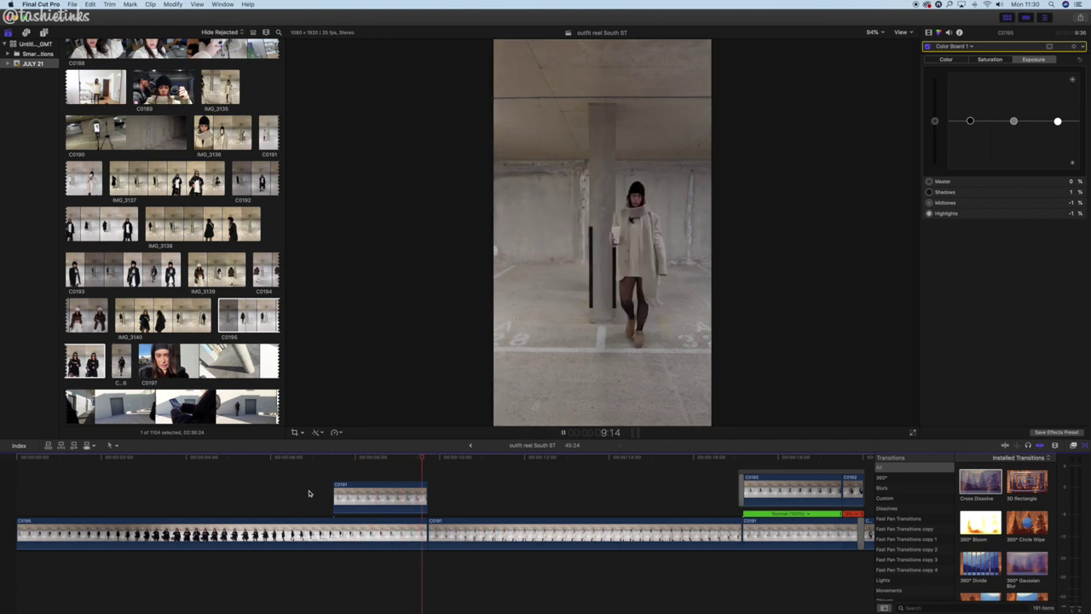
pyautogui.click(213, 490)
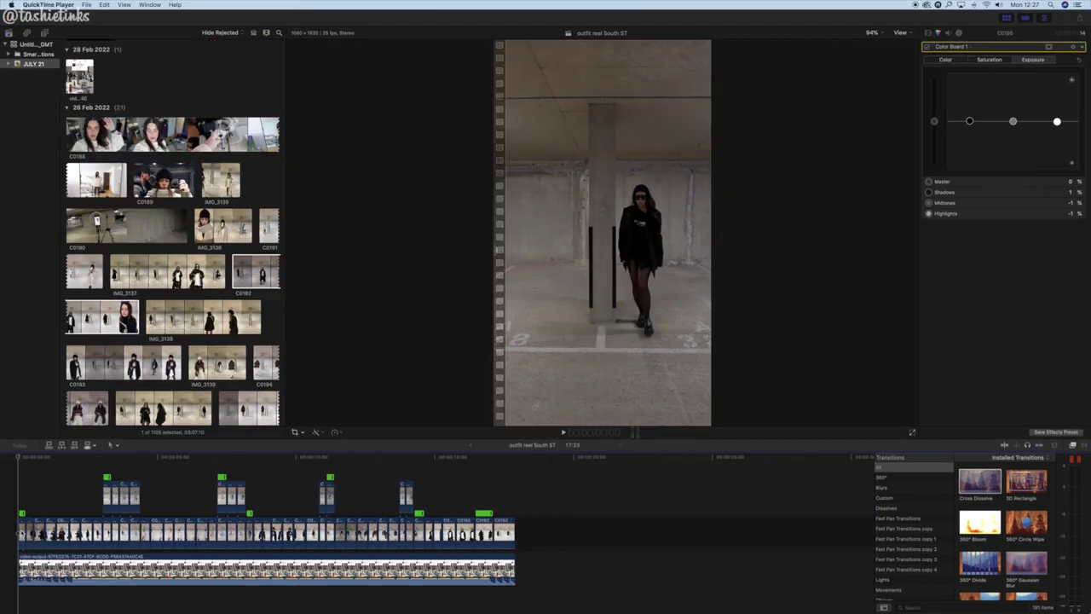
# Review the opening section of the assembled outfit reel South ST timeline.
pyautogui.click(28, 533)
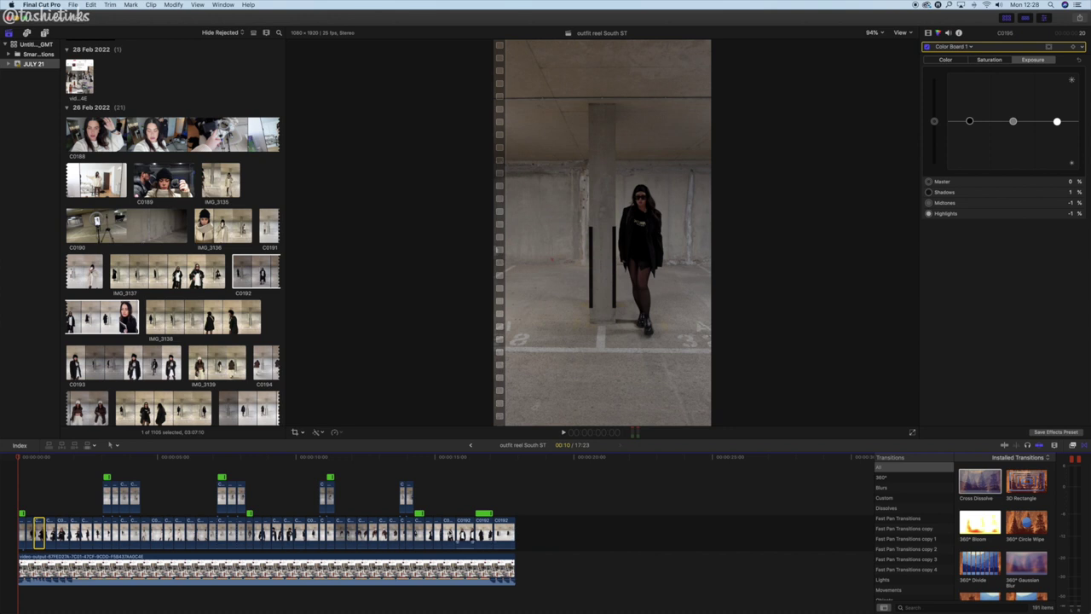
pyautogui.moveTo(14, 463); pyautogui.dragTo(162, 481)
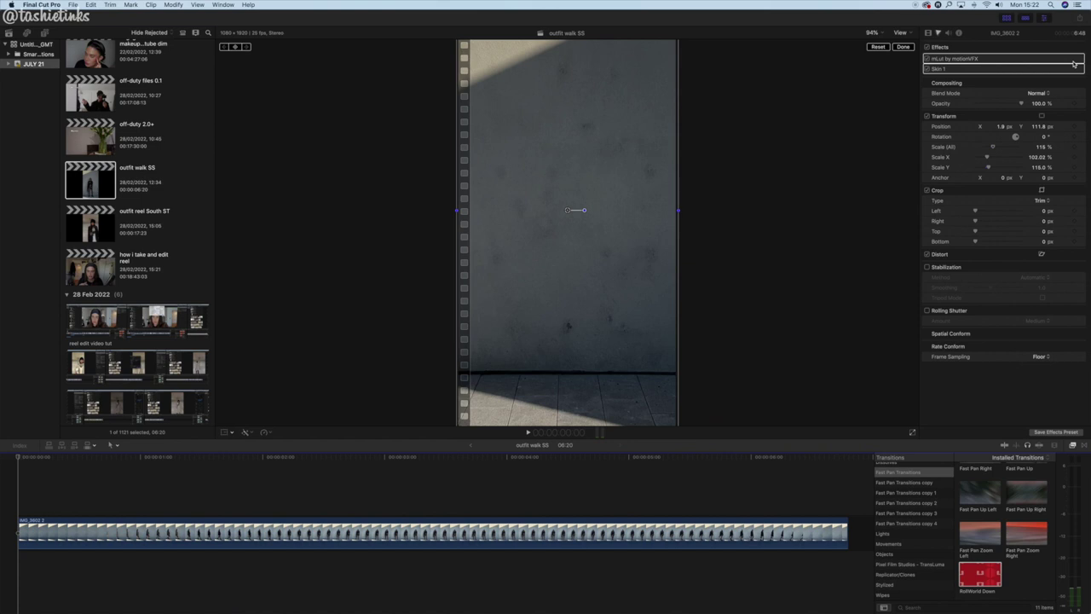
# Show the mLut settings of the IMG_3602 2 clip in outfit walk SS and make a first cut at about 1 second.
pyautogui.click(1070, 58)
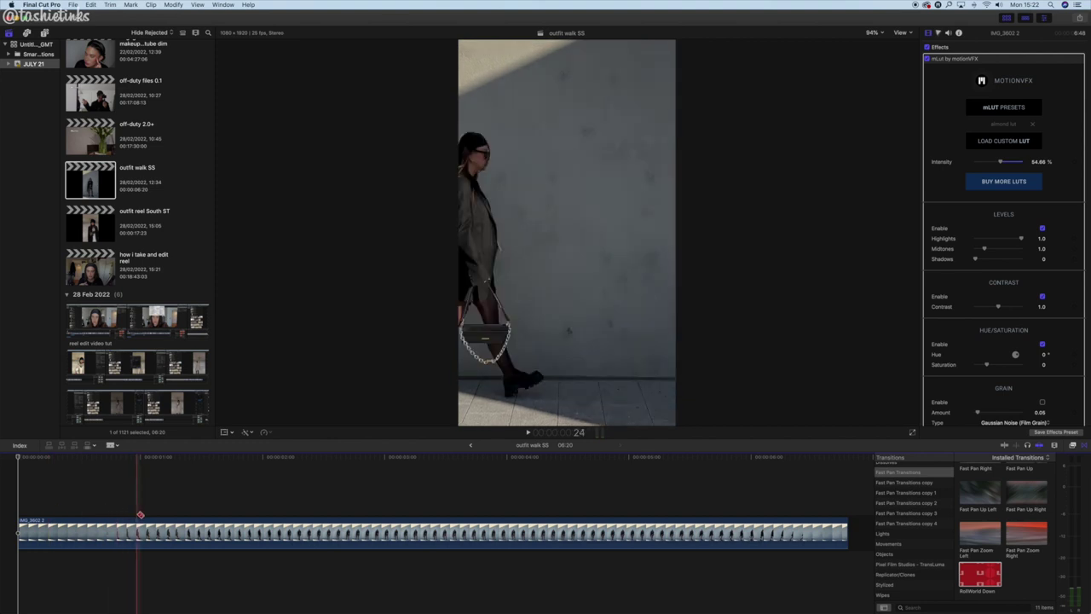
pyautogui.click(141, 515)
pyautogui.press('super+b')
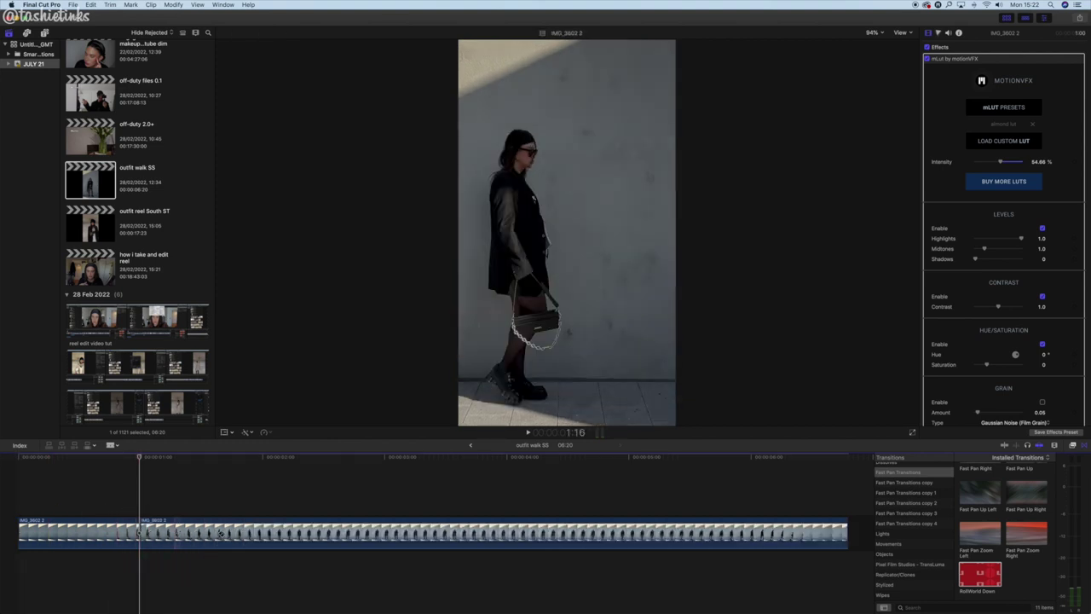
# Cut the IMG_3602 2 clip roughly every third of a second through to its end and return to the Select tool.
pyautogui.click(242, 533)
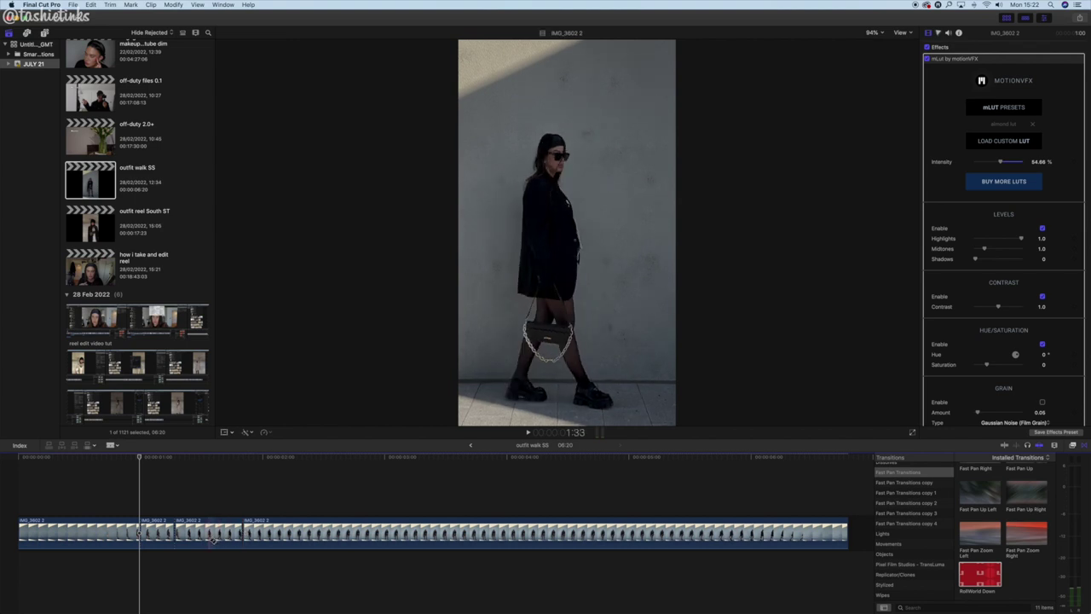
pyautogui.click(284, 533)
pyautogui.click(326, 533)
pyautogui.click(366, 533)
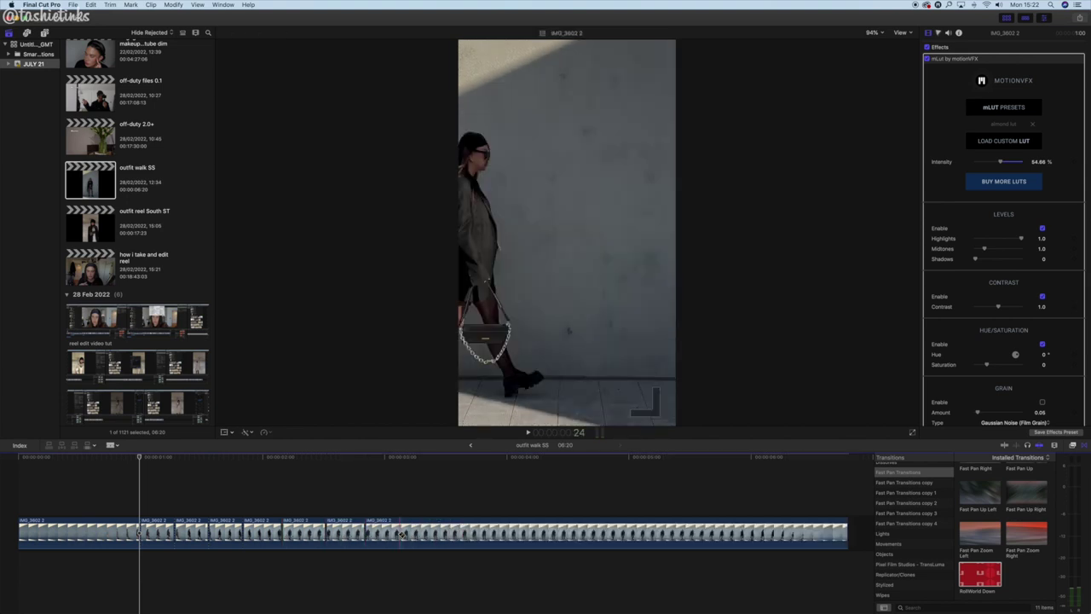
pyautogui.click(401, 533)
pyautogui.click(444, 534)
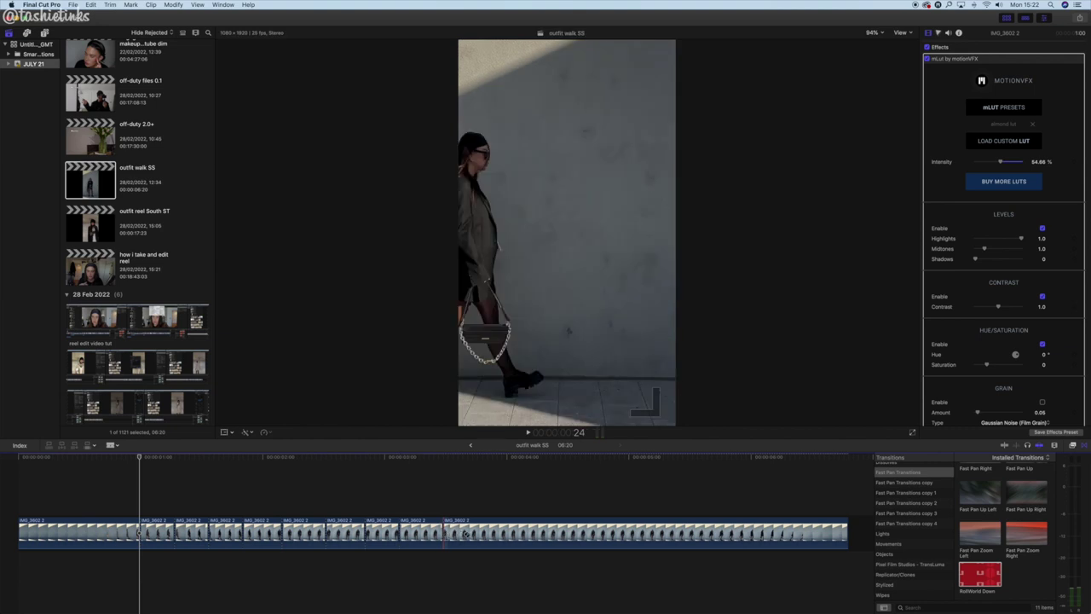
pyautogui.click(482, 533)
pyautogui.click(531, 533)
pyautogui.click(572, 534)
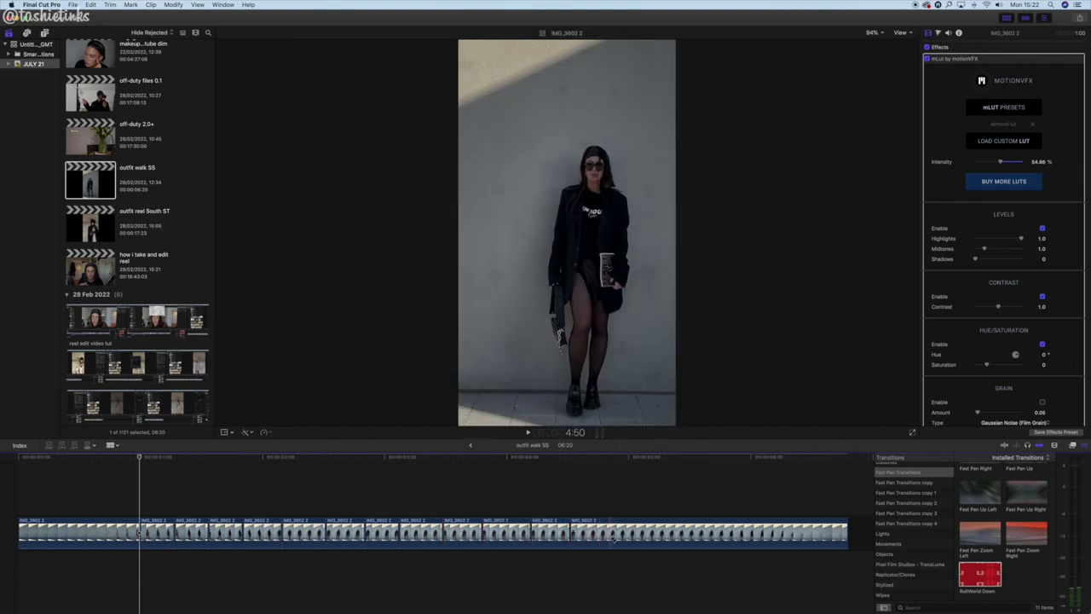
pyautogui.click(611, 533)
pyautogui.click(655, 533)
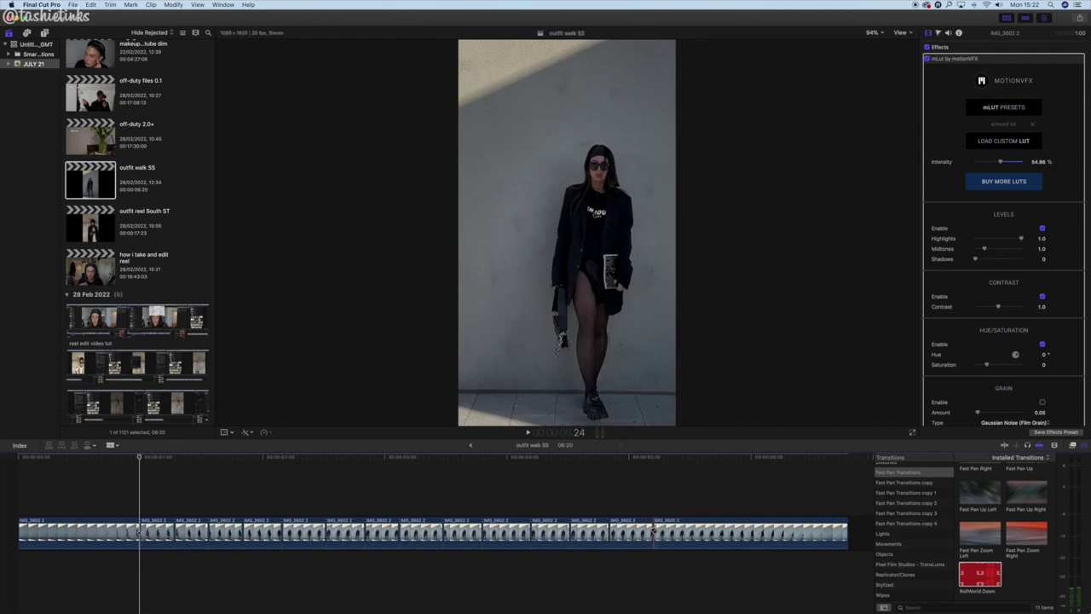
pyautogui.click(690, 533)
pyautogui.click(722, 534)
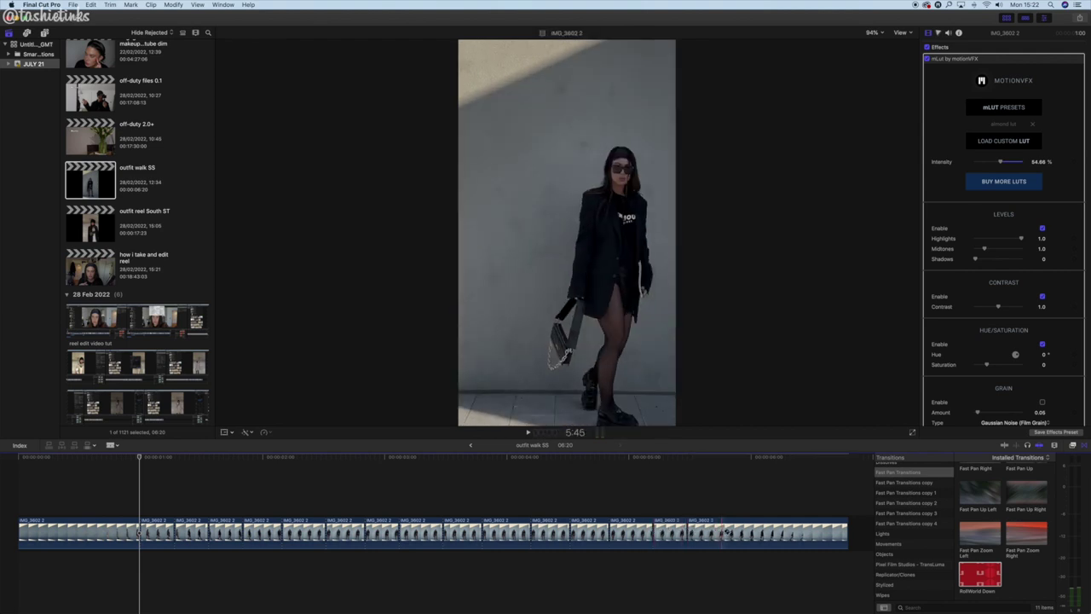
pyautogui.click(756, 534)
pyautogui.click(795, 533)
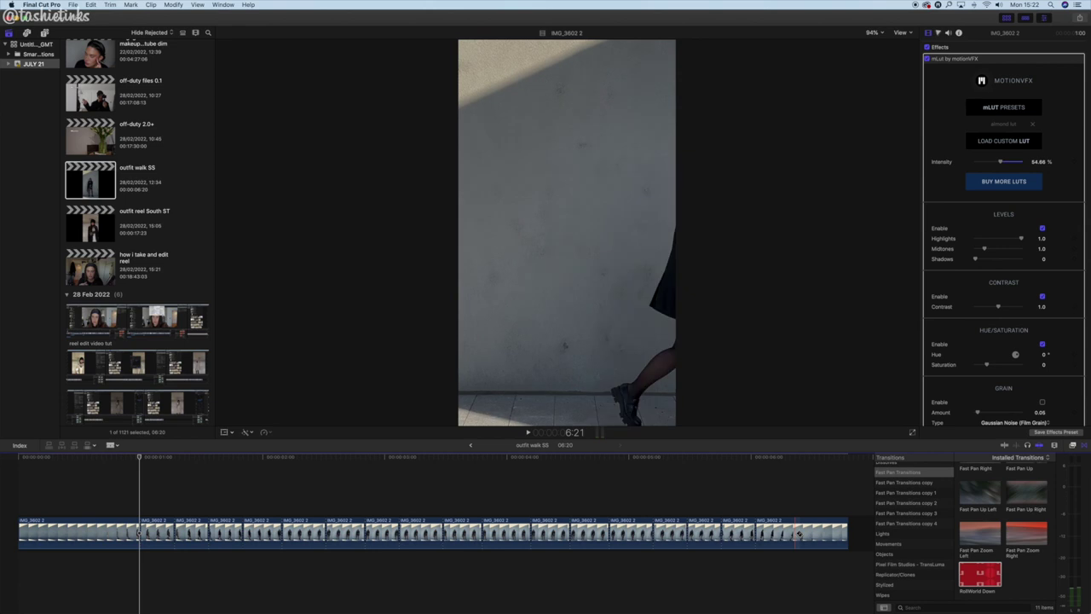
pyautogui.click(841, 534)
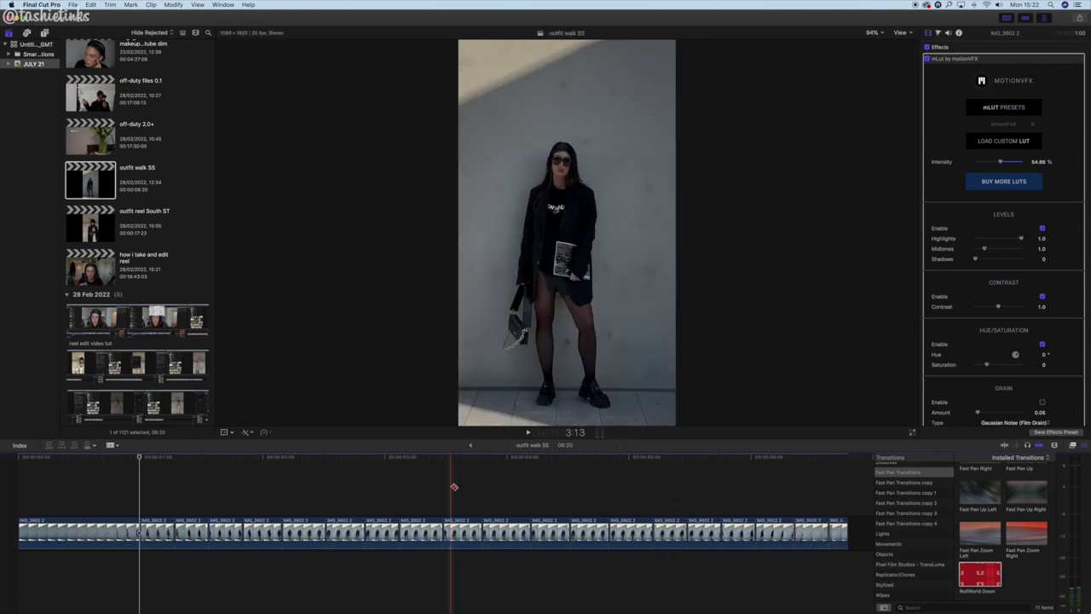
pyautogui.press('s')
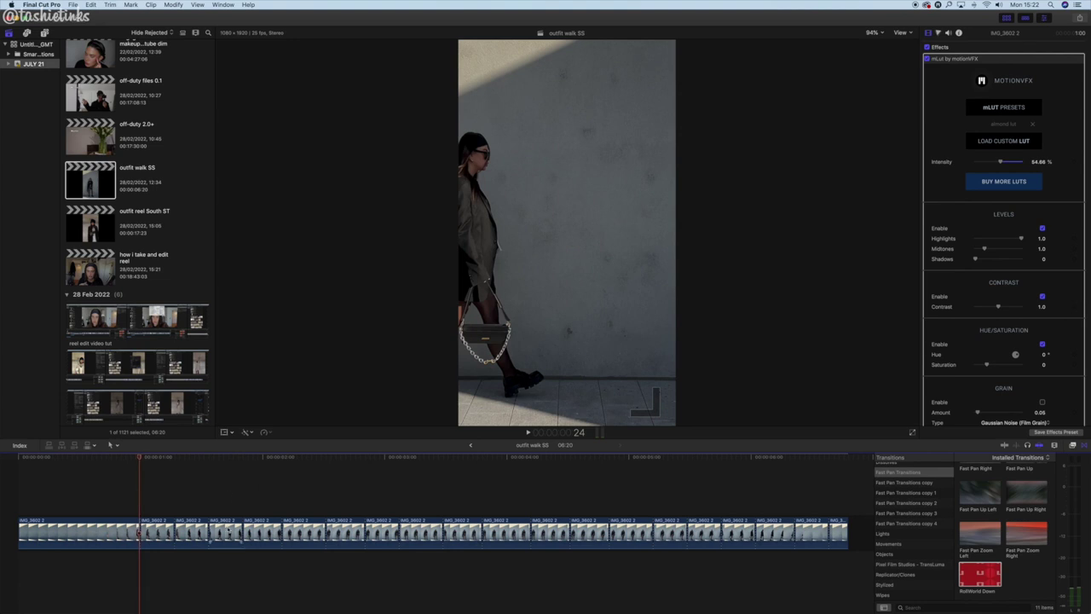
# Delete every second short piece of the outfit walk SS timeline, starting with the third piece and including the last one.
pyautogui.click(199, 530)
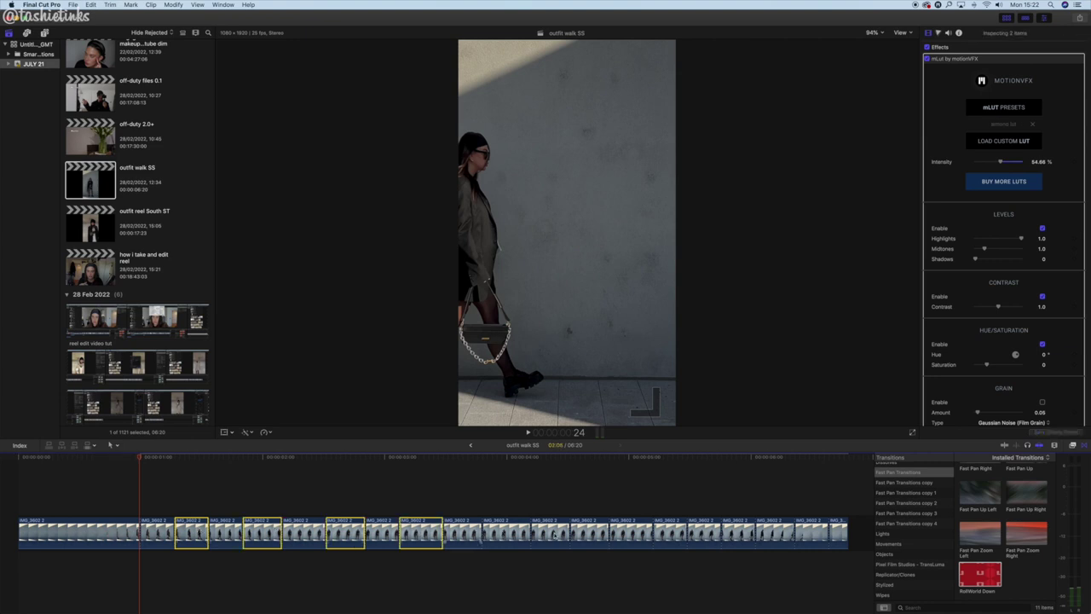
pyautogui.keyDown('super'); pyautogui.click(601, 535); pyautogui.keyUp('super')
pyautogui.keyDown('super'); pyautogui.click(669, 535); pyautogui.keyUp('super')
pyautogui.keyDown('super'); pyautogui.click(747, 535); pyautogui.keyUp('super')
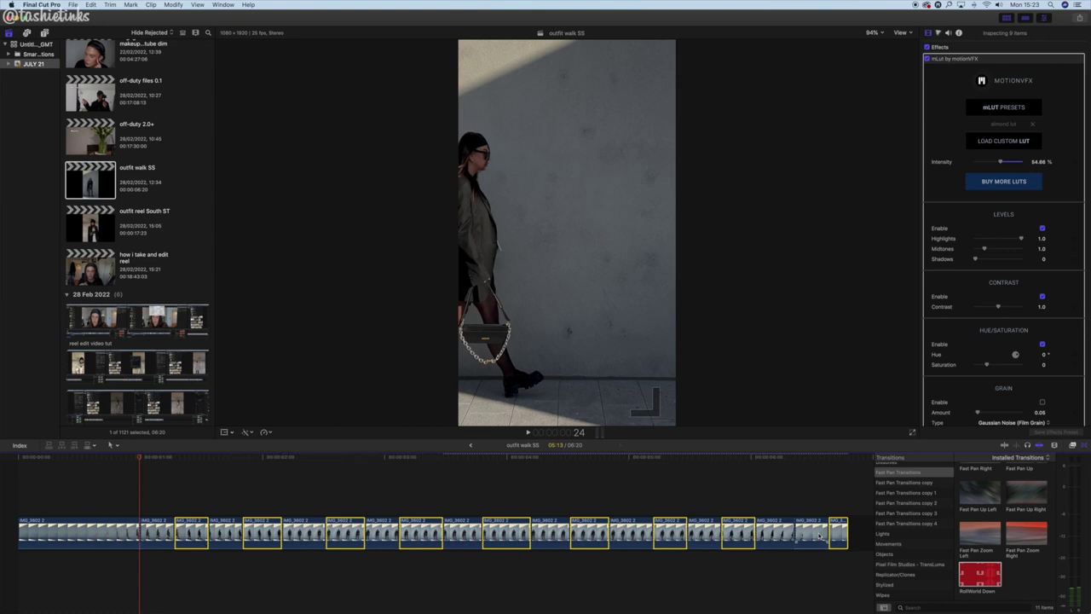
pyautogui.press('BackSpace')
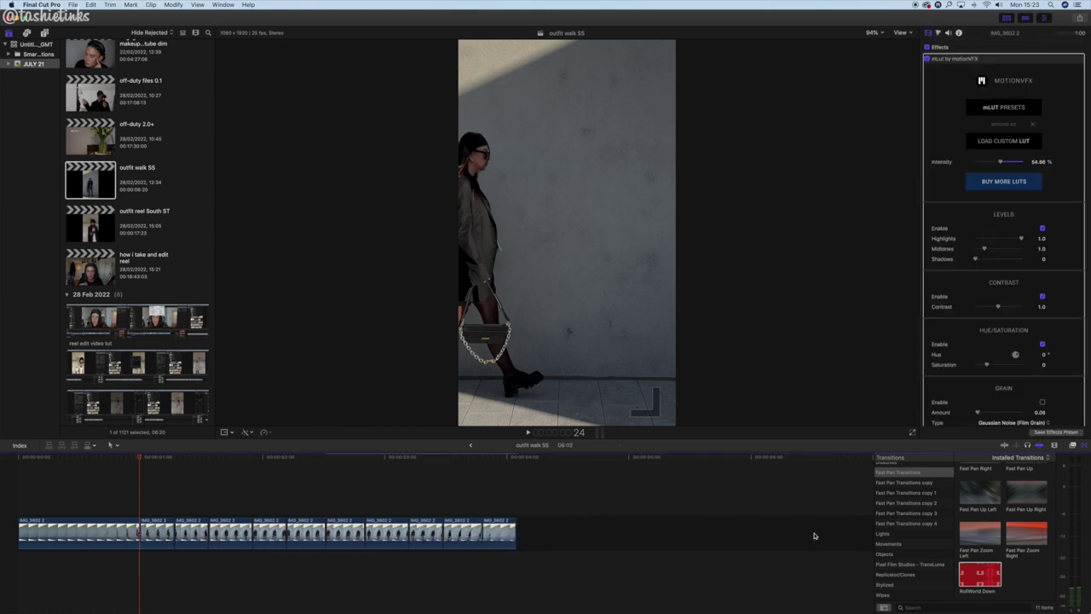
# Undo the removal of the alternate pieces and play back the complete outfit walk.
pyautogui.press('super+z')
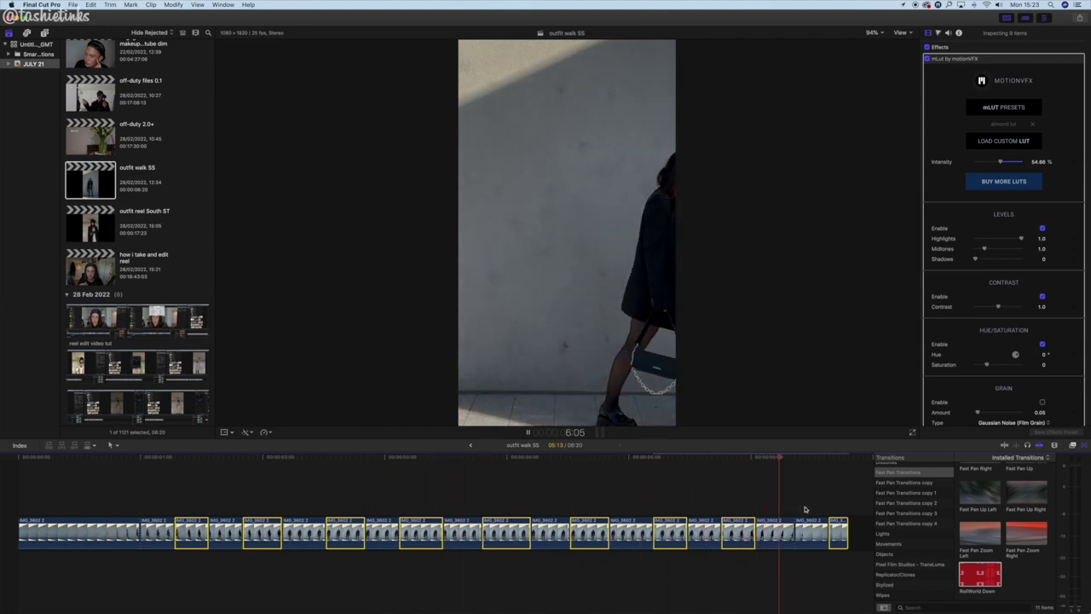
pyautogui.press('space')
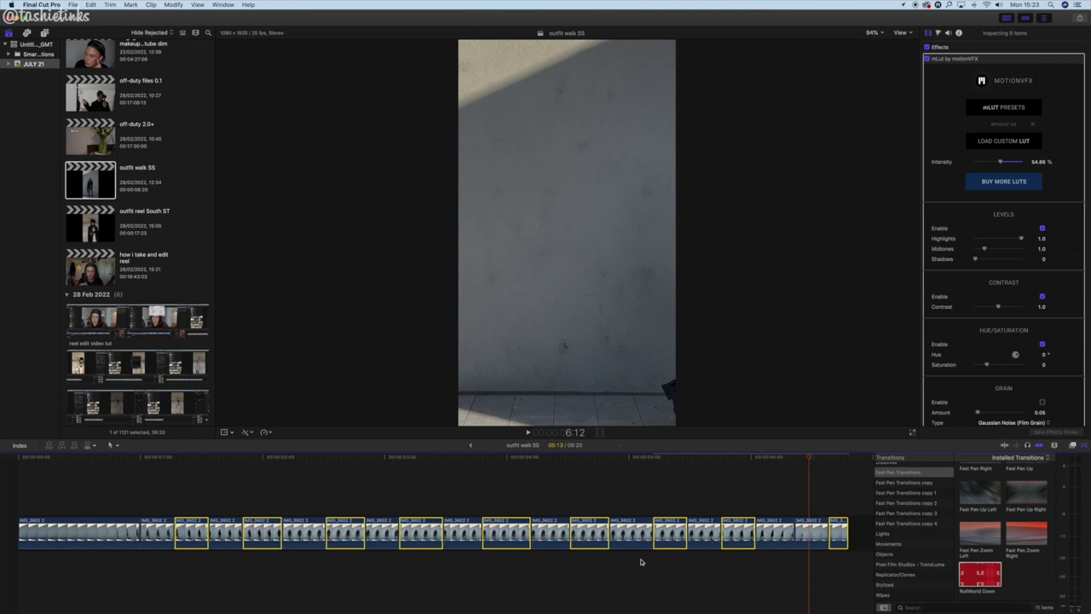
# Delete the selected alternate pieces again and play back the shortened walk from just before the 1-second cut.
pyautogui.press('Delete')
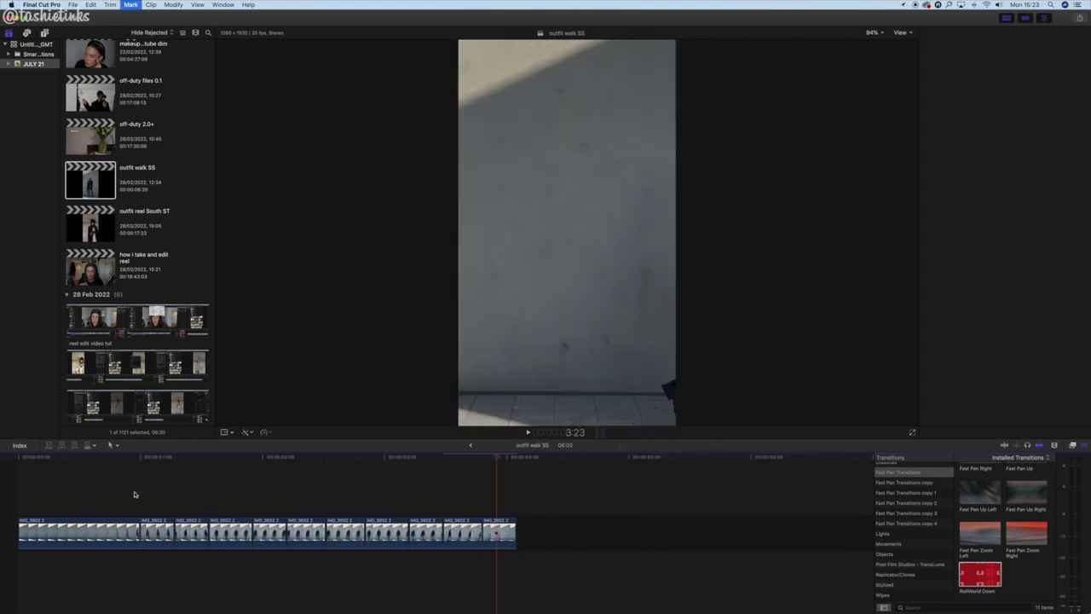
pyautogui.click(134, 495)
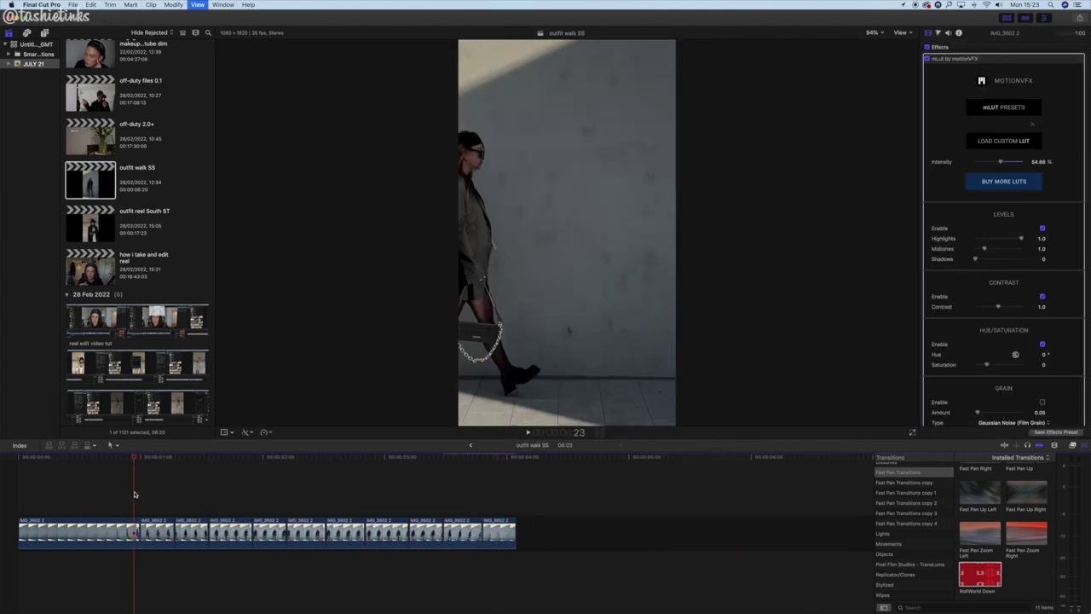
pyautogui.press('space')
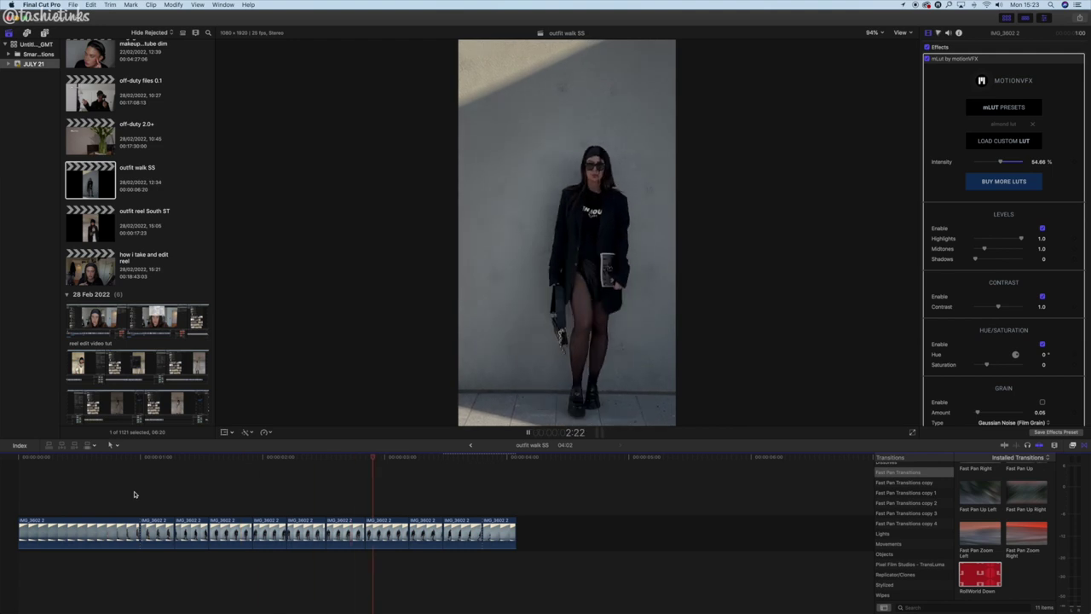
pyautogui.press('space')
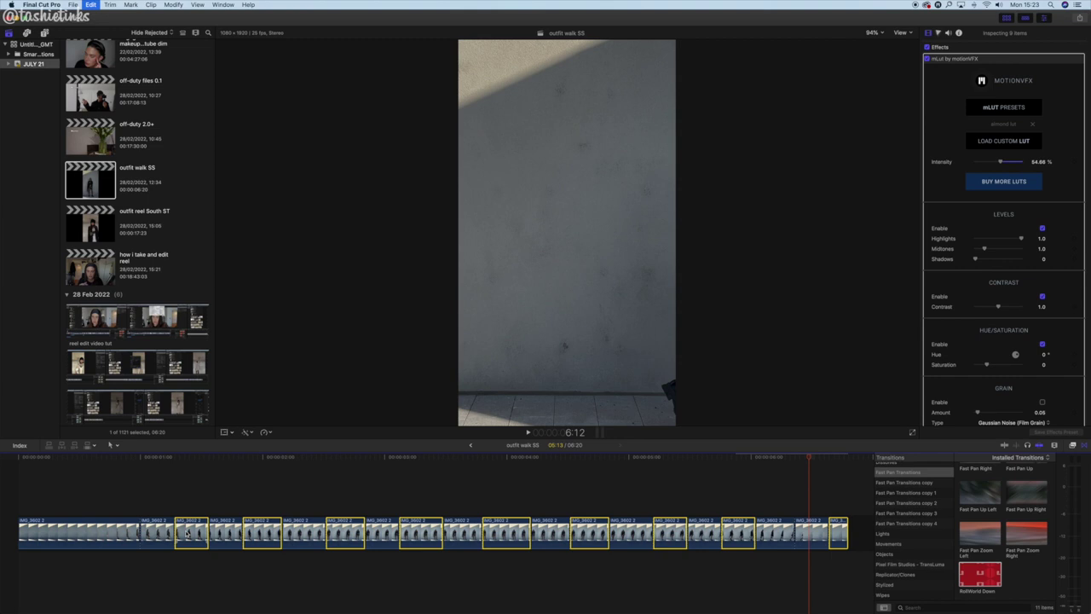
# Play back the walk from about 1 second with the alternate pieces disabled, and enable those pieces again.
pyautogui.click(137, 507)
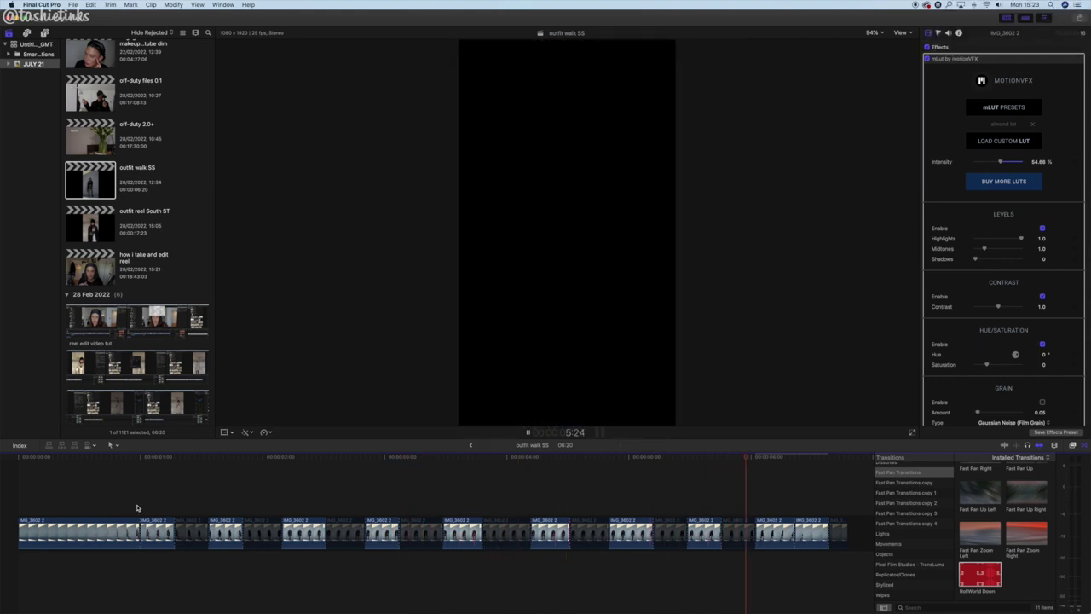
pyautogui.press('space')
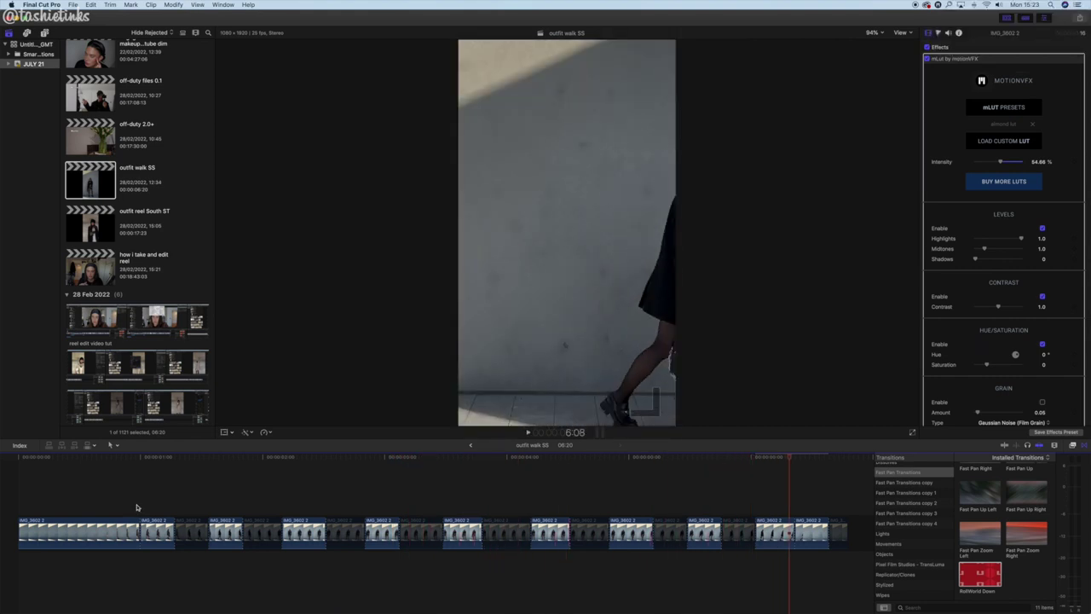
pyautogui.press('super+v')
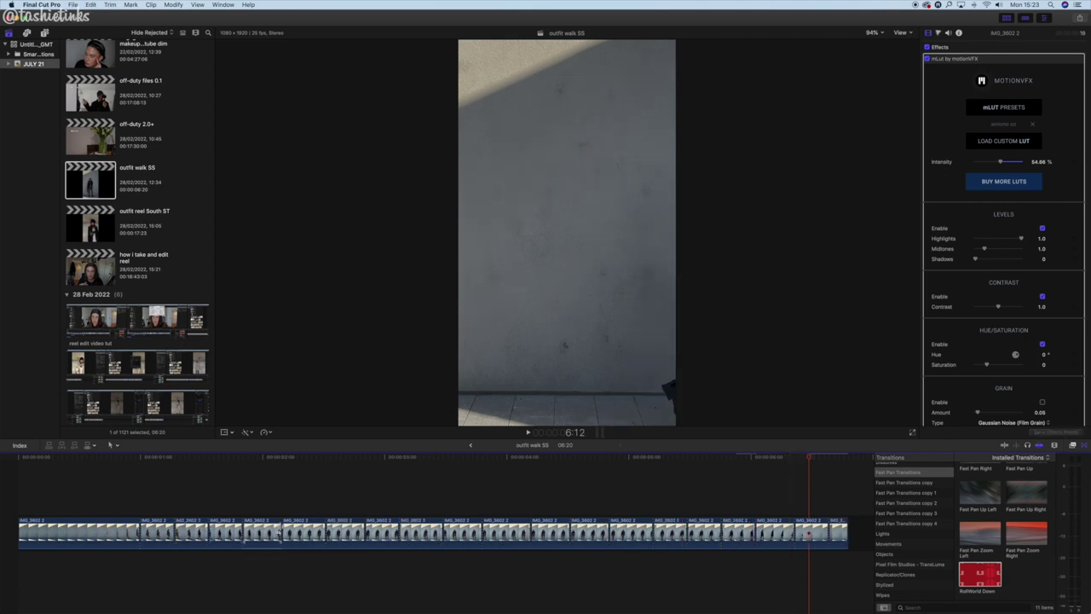
# Delete an irregular selection of short walk pieces, mixing neighbouring pairs and single ones, and play back the result from about 1 second.
pyautogui.click(196, 528)
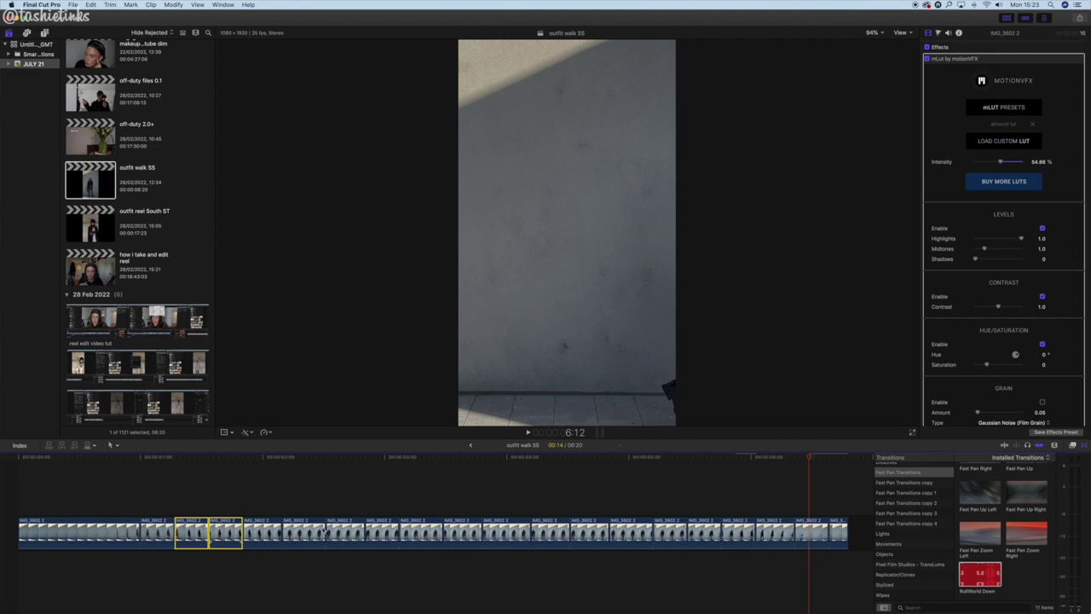
pyautogui.keyDown('super'); pyautogui.click(318, 529); pyautogui.keyUp('super')
pyautogui.keyDown('super'); pyautogui.click(383, 530); pyautogui.keyUp('super')
pyautogui.keyDown('super'); pyautogui.click(550, 530); pyautogui.keyUp('super')
pyautogui.keyDown('super'); pyautogui.click(599, 530); pyautogui.keyUp('super')
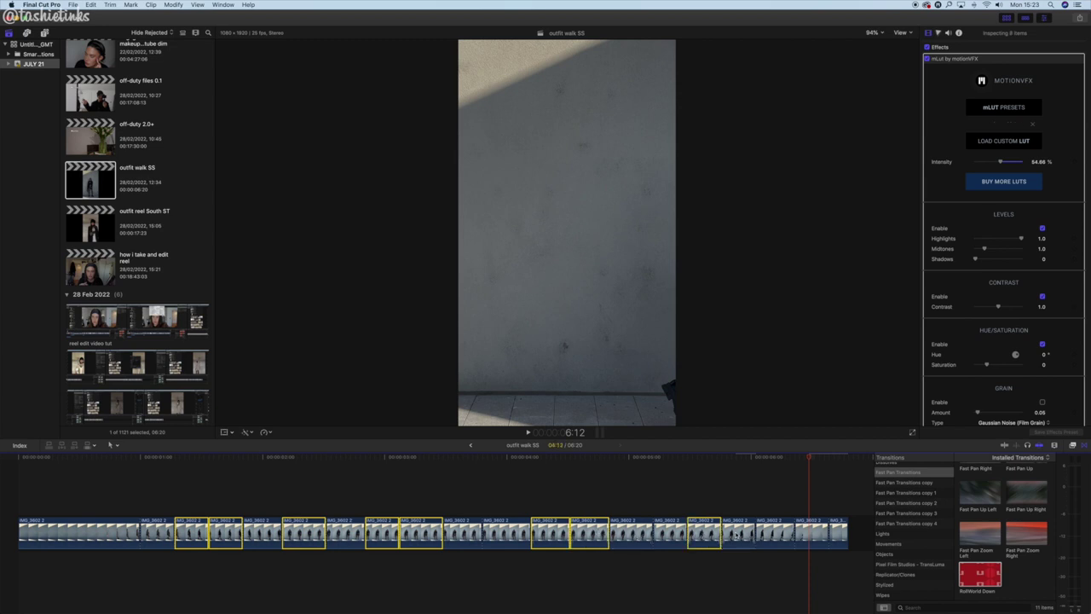
pyautogui.press('Delete')
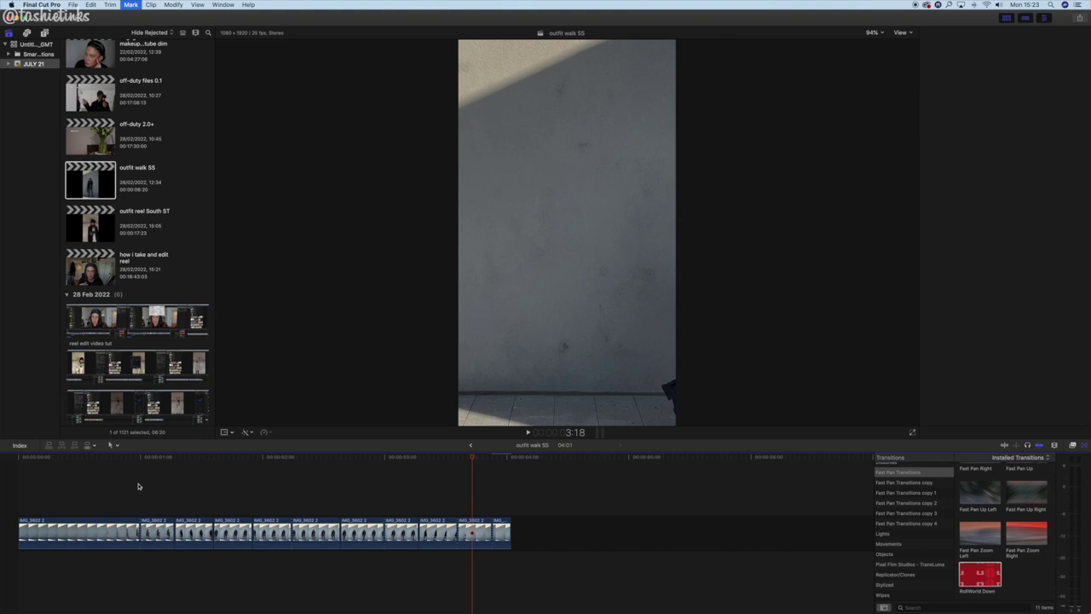
pyautogui.click(138, 486)
pyautogui.press('space')
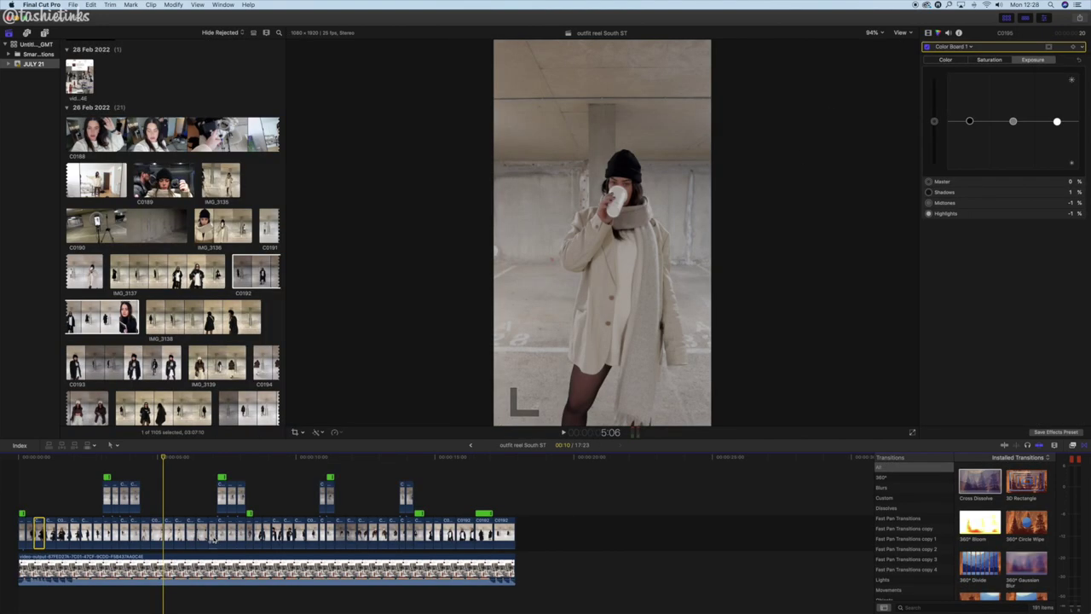
# Detach the audio from the video-output clip beneath the outfit reel South ST timeline and delete its video part.
pyautogui.click(197, 561)
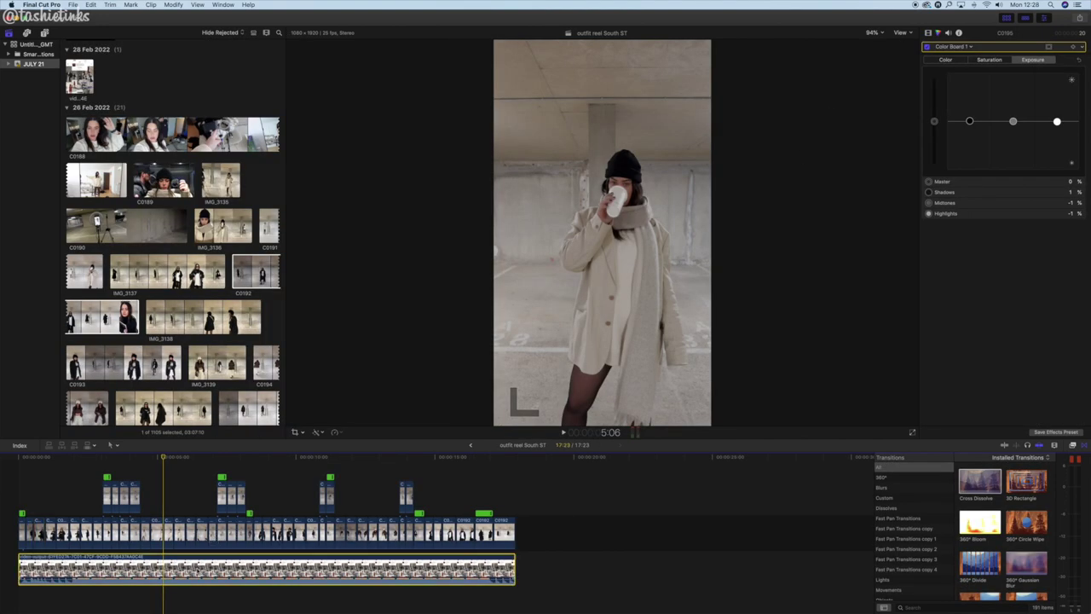
pyautogui.click(151, 6)
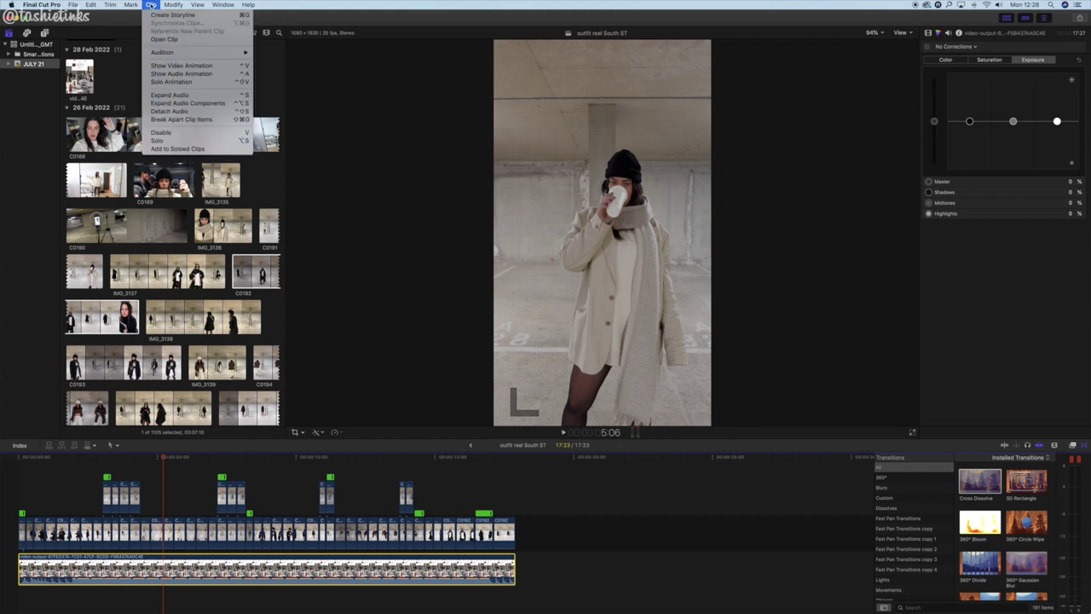
pyautogui.click(169, 111)
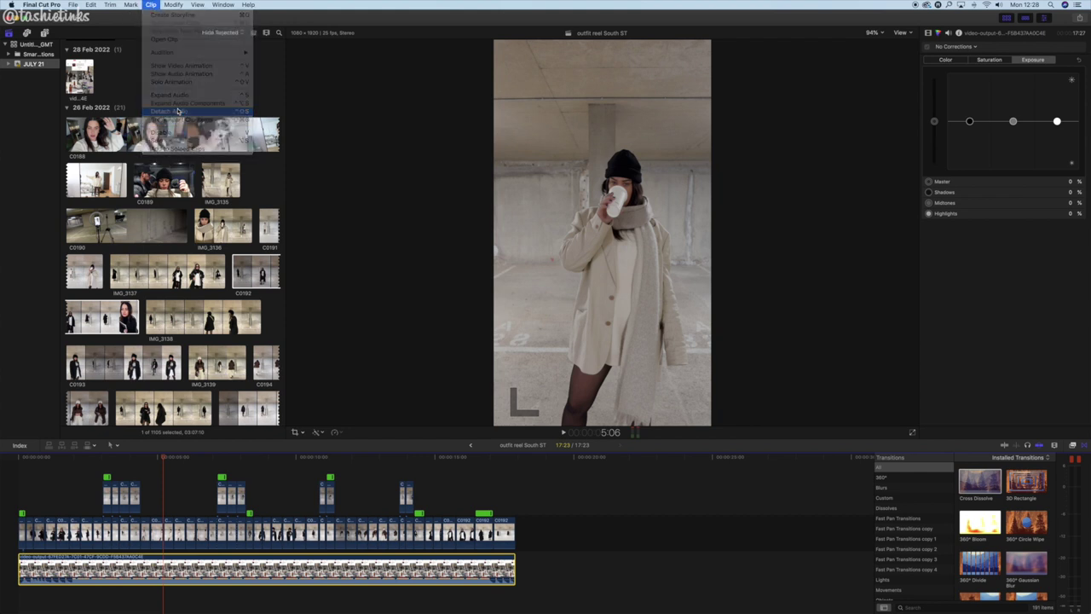
pyautogui.click(220, 573)
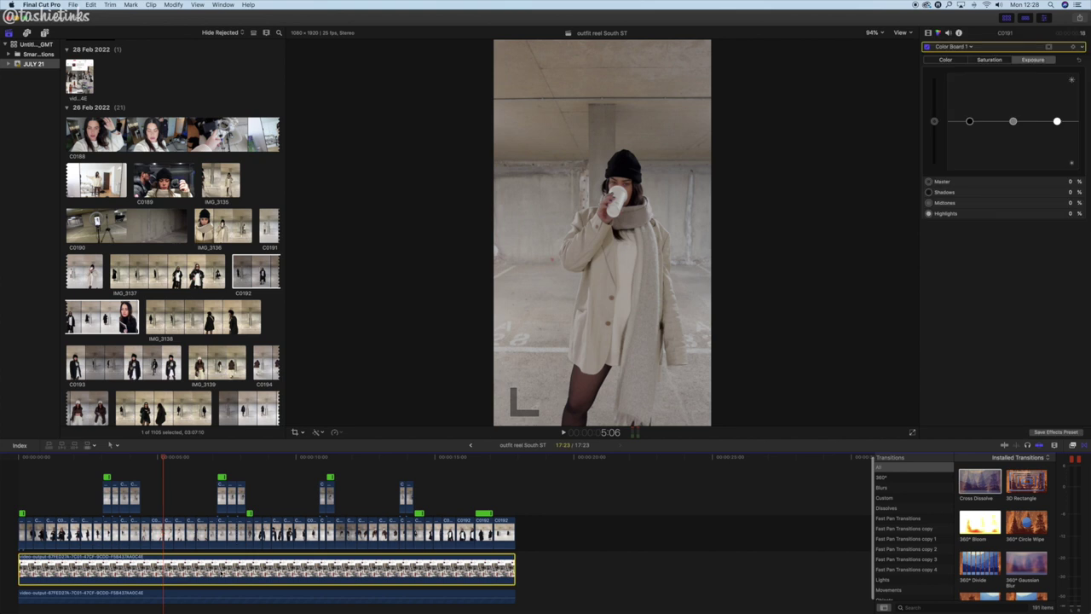
pyautogui.press('Delete')
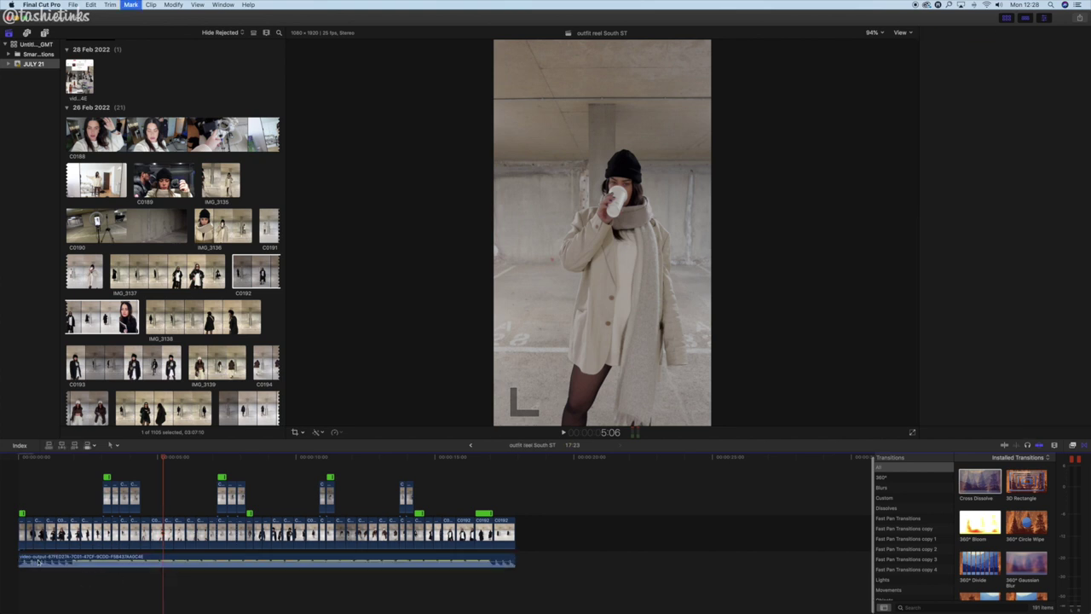
# Play back outfit reel South ST from the start with the detached audio track.
pyautogui.press('super+z')
pyautogui.click(15, 494)
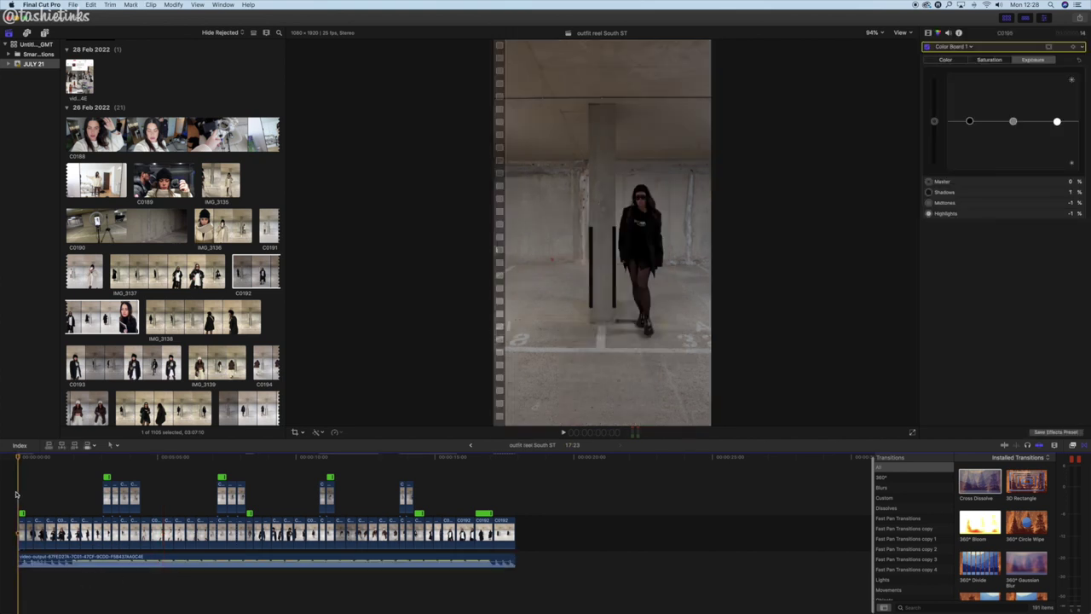
pyautogui.press('space')
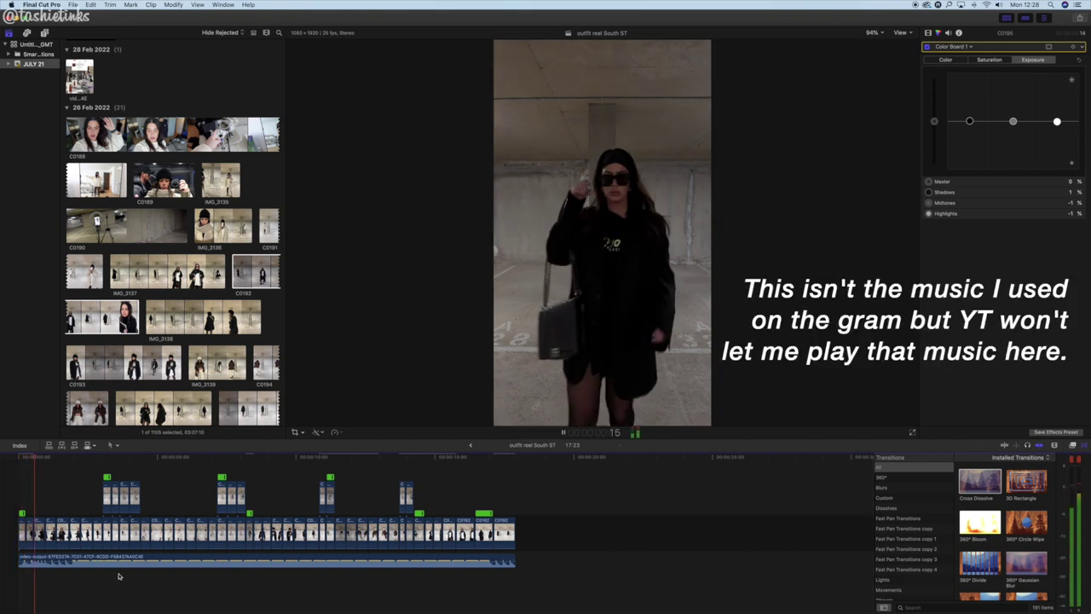